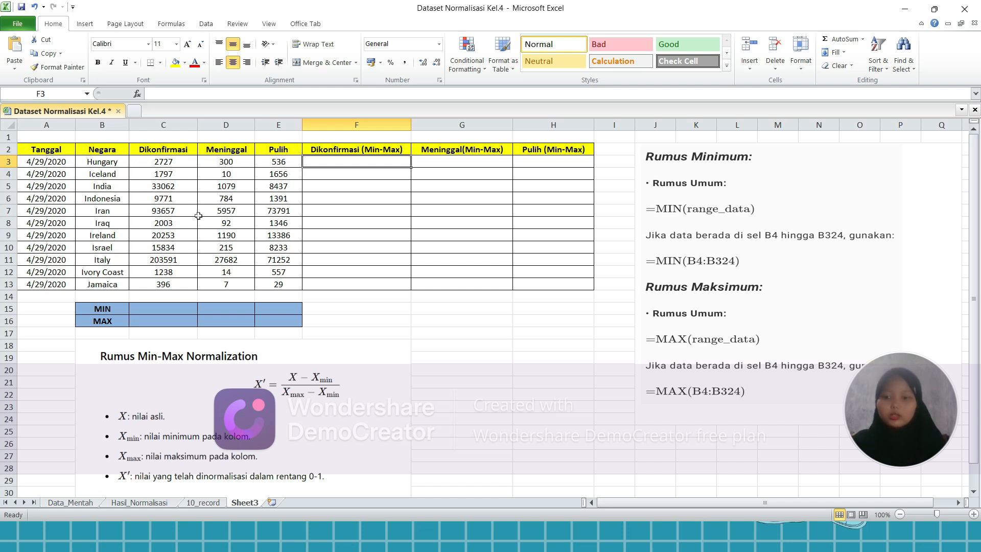
Switch to the Laporan Normalisasi Data PDF in Acrobat and review the Min-Max normalization steps on page 9
click(207, 536)
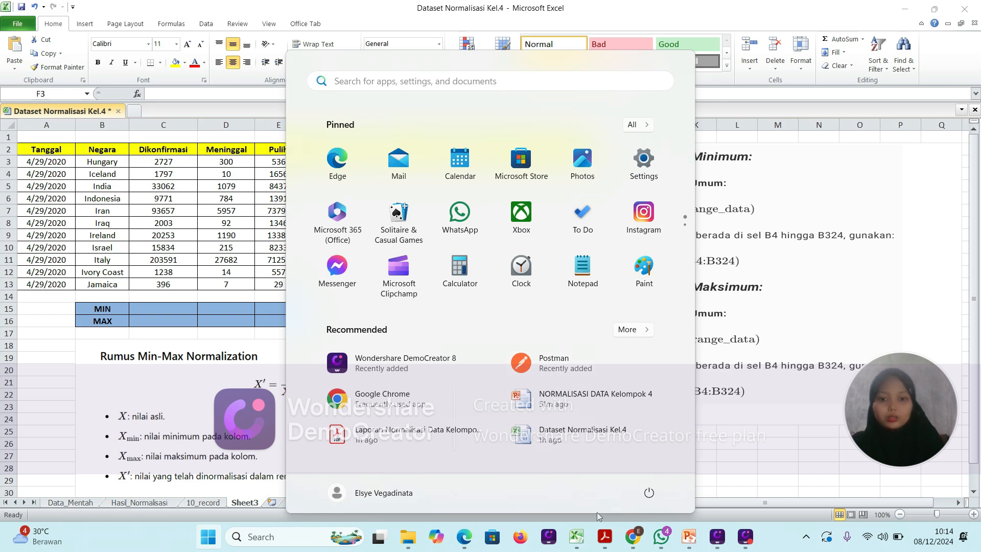
mouse_move(610, 517)
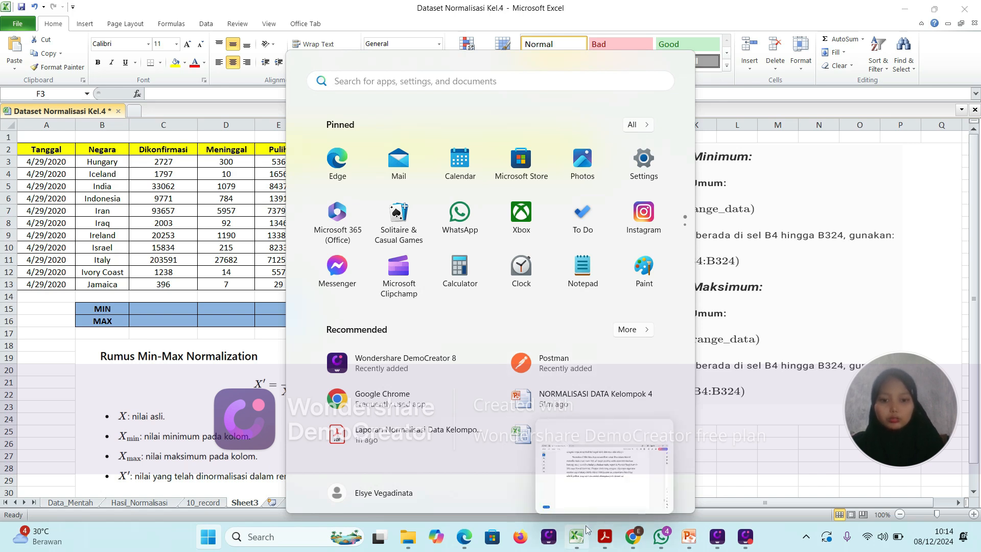
mouse_move(586, 530)
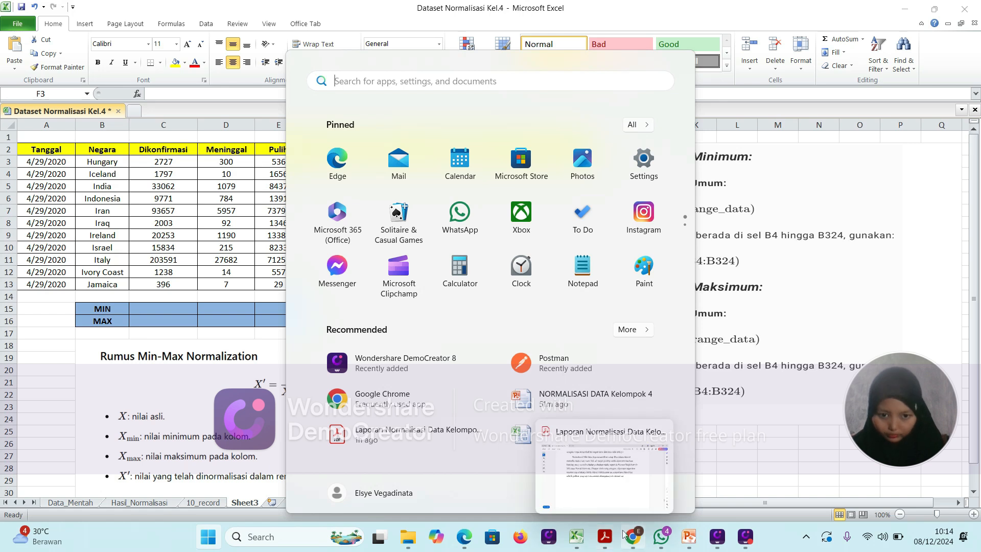
mouse_move(632, 532)
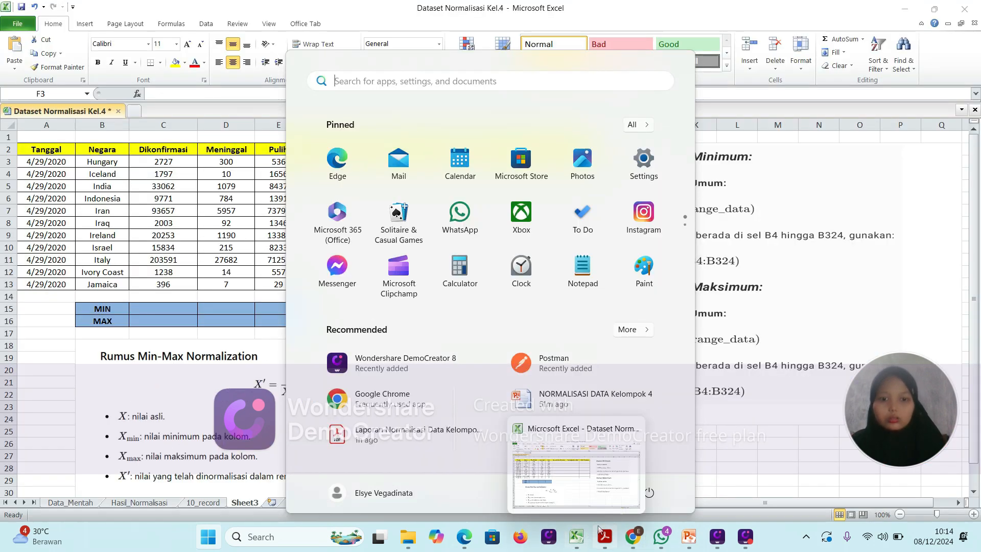
click(606, 483)
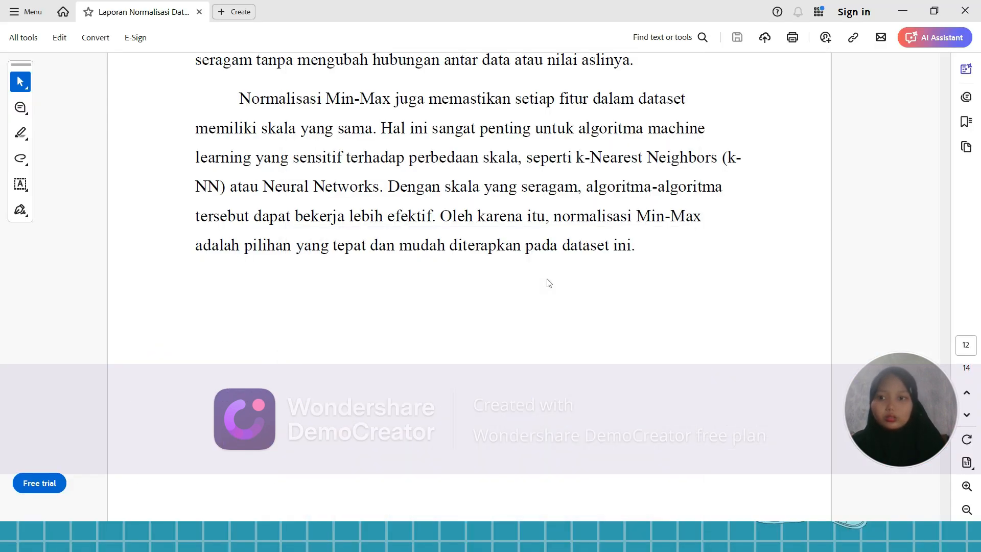
scroll(547, 284, up, 10)
scroll(547, 286, down, 20)
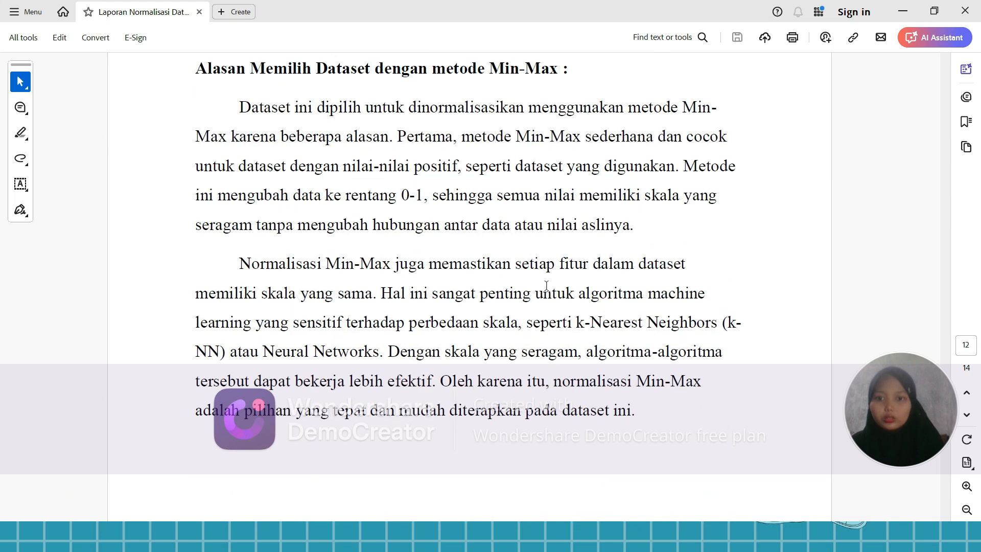
scroll(547, 285, down, 4)
scroll(546, 285, up, 15)
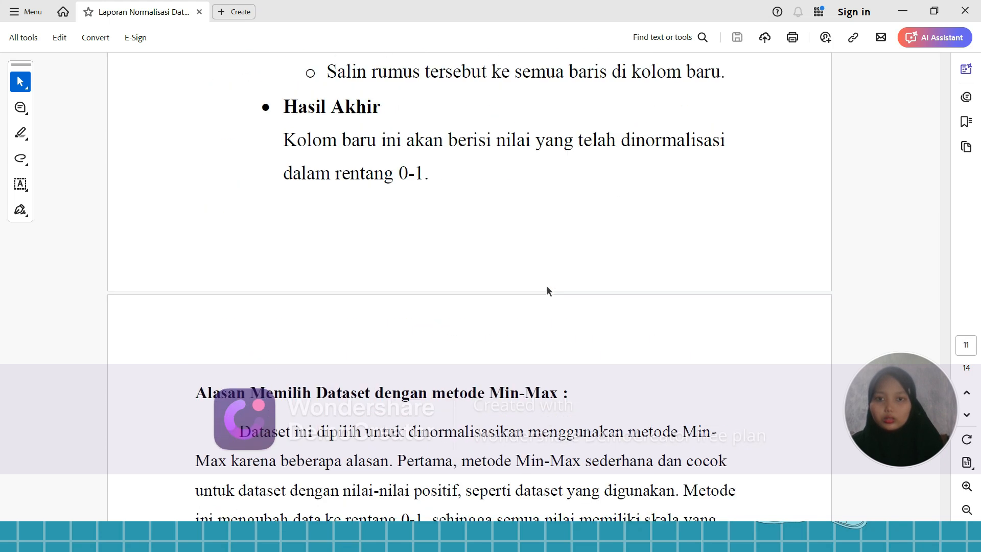
scroll(546, 286, up, 15)
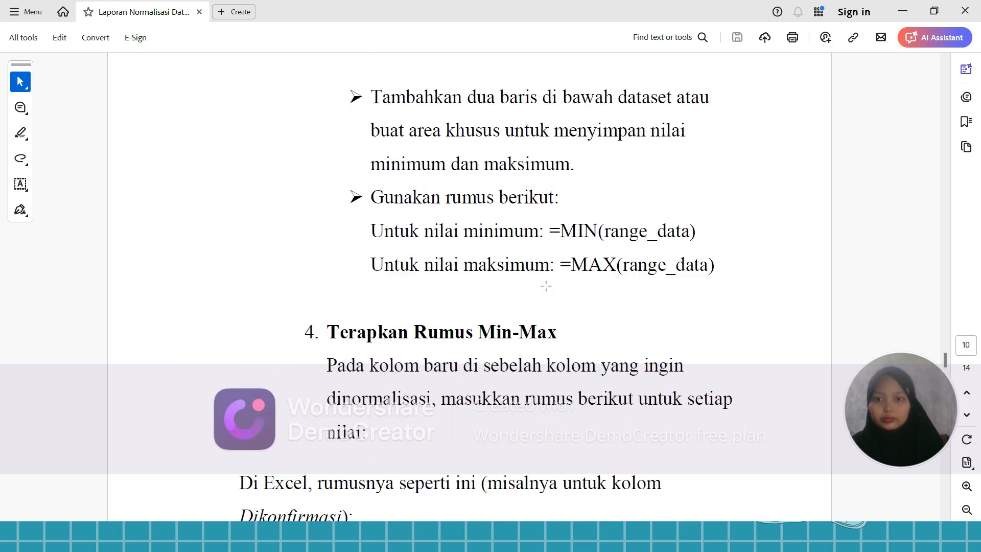
scroll(547, 285, up, 8)
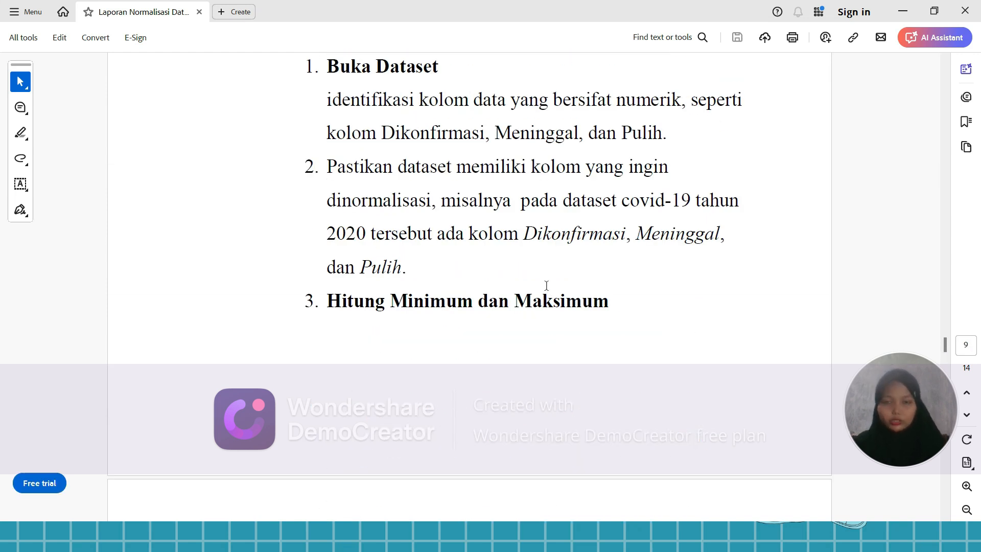
scroll(547, 286, up, 2)
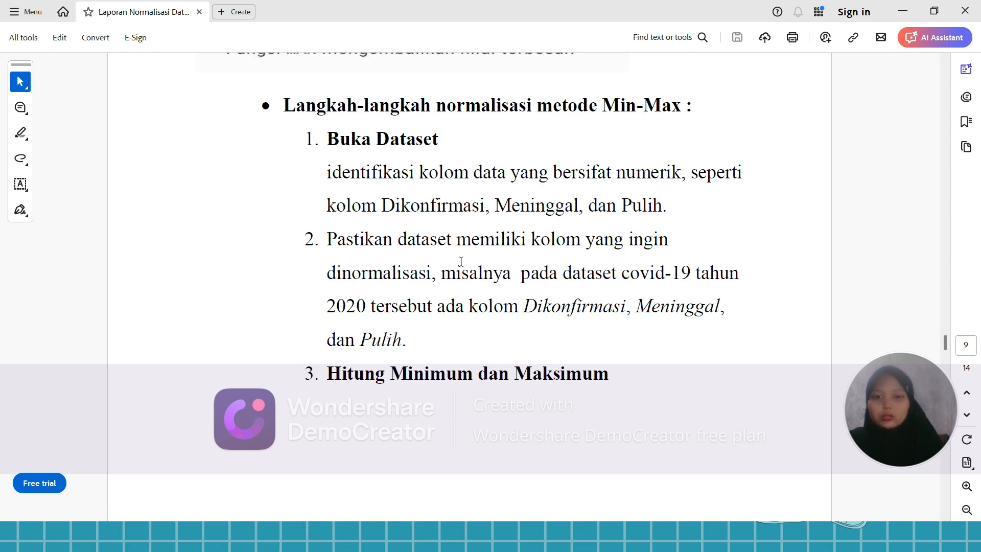
Return to the Excel dataset workbook and calculate the Dikonfirmasi column's minimum in C15 with =MIN(C3:C13)
key(super)
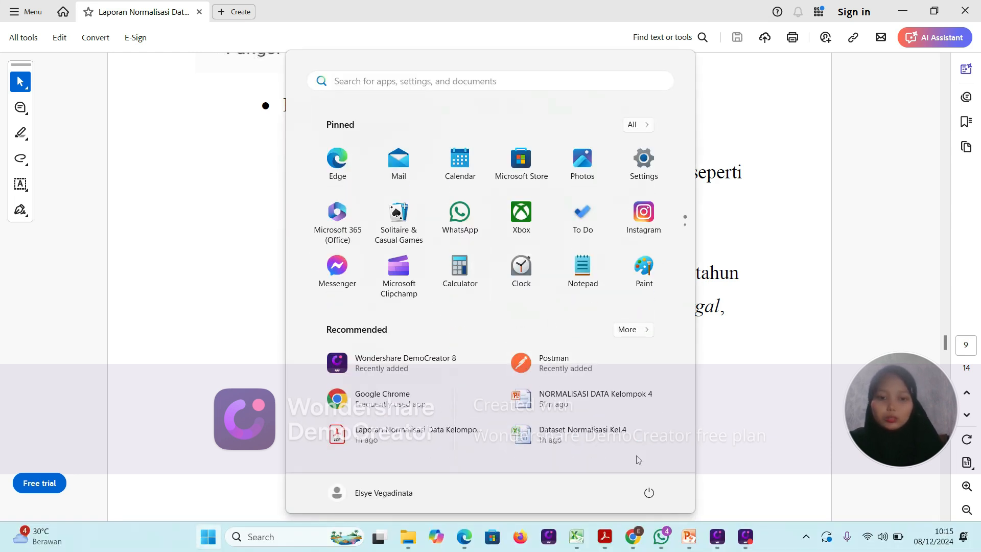
click(576, 537)
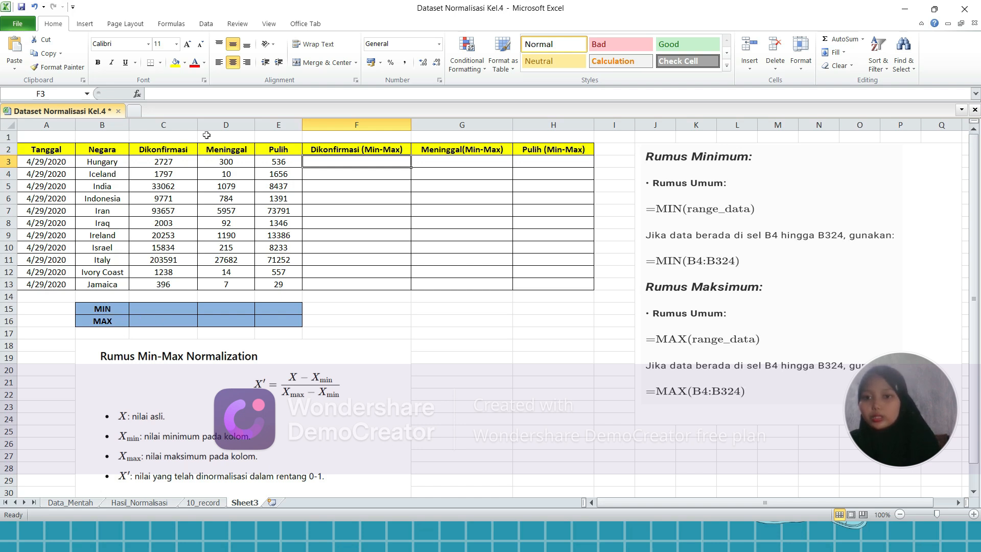
click(179, 309)
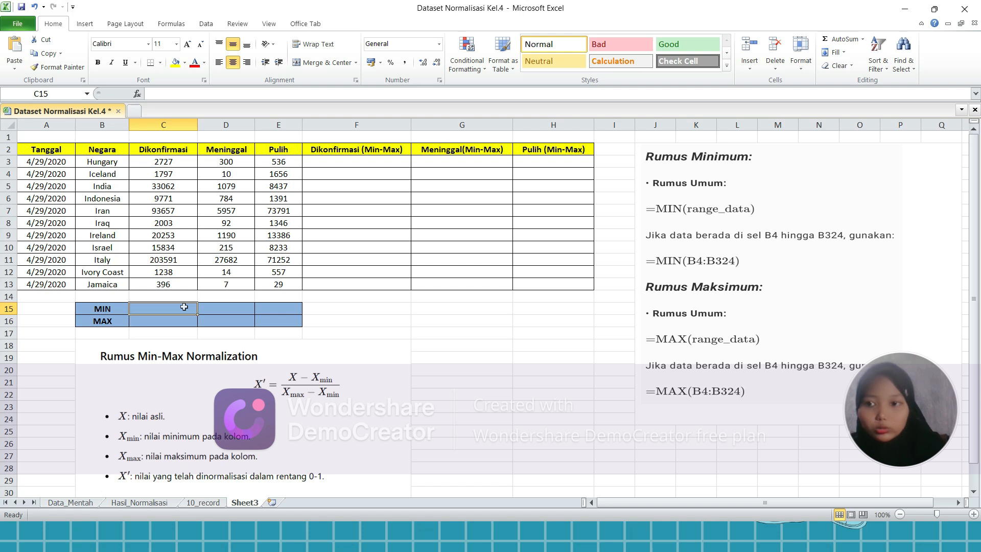
text(=min)
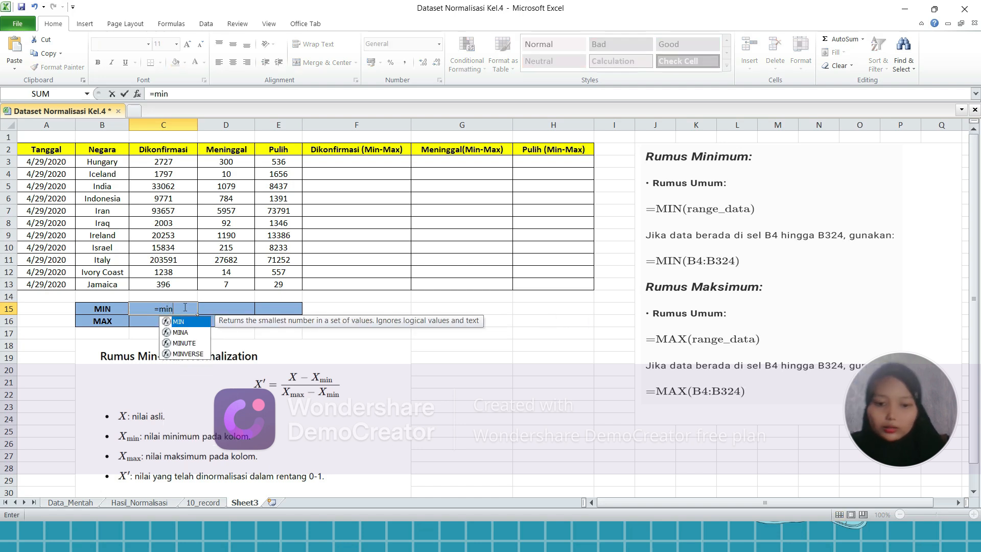
text(()
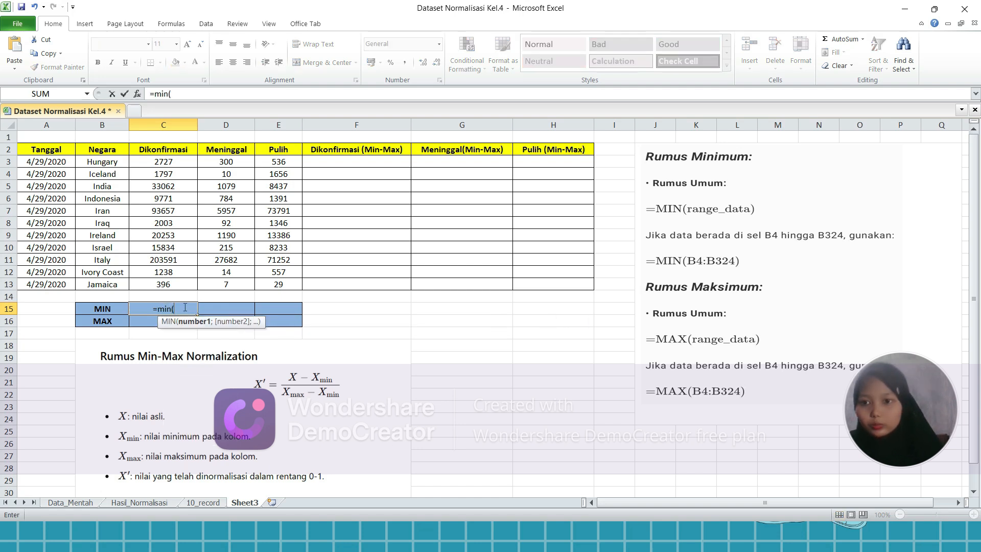
click(171, 162)
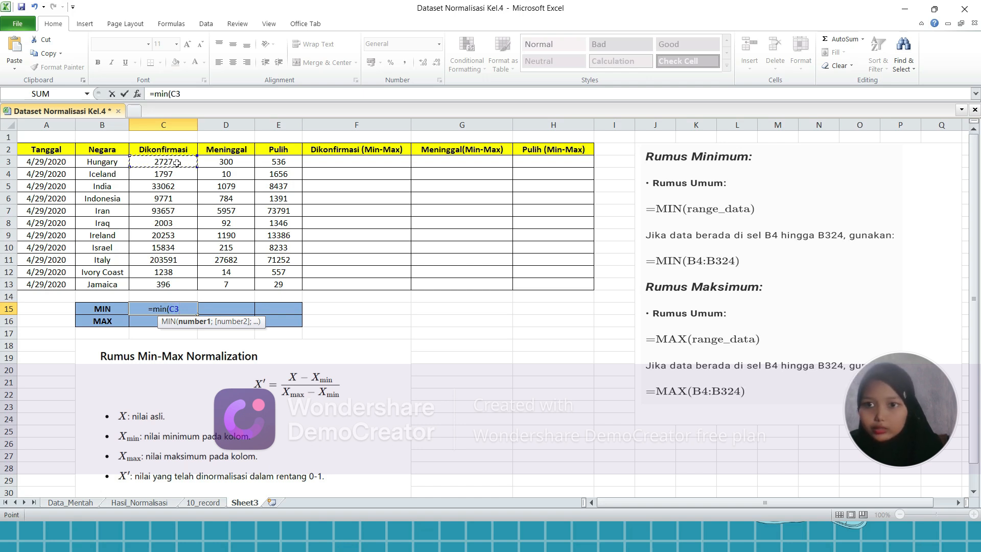
key(shift+Down)
drag(177, 162, 176, 290)
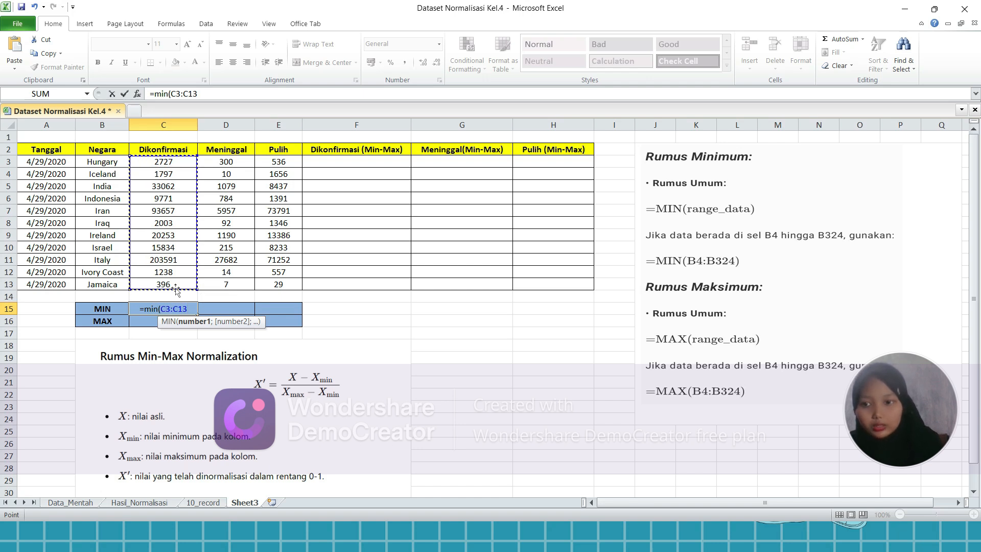
text())
key(Return)
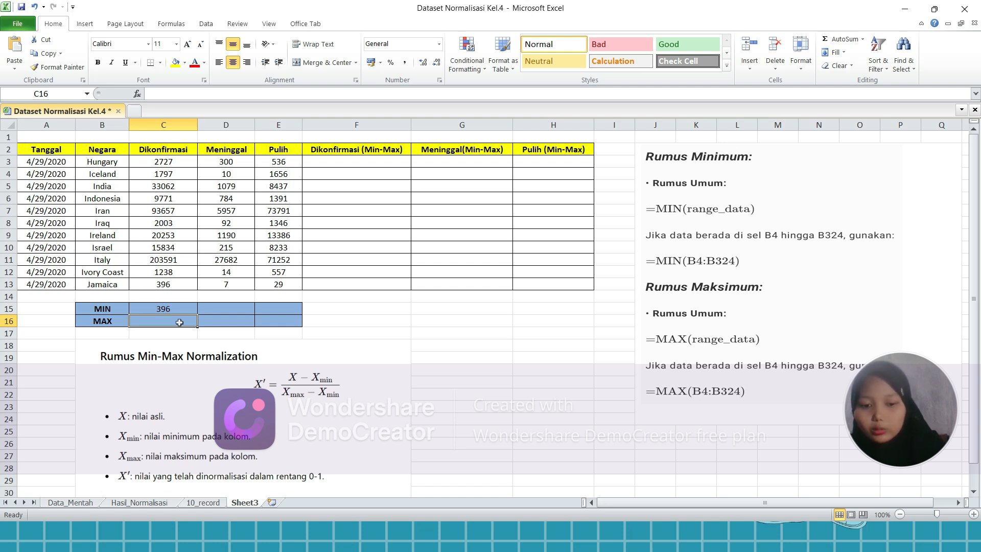
Calculate the Dikonfirmasi column's maximum in C16 with =MAX(C3:C13)
text(=max()
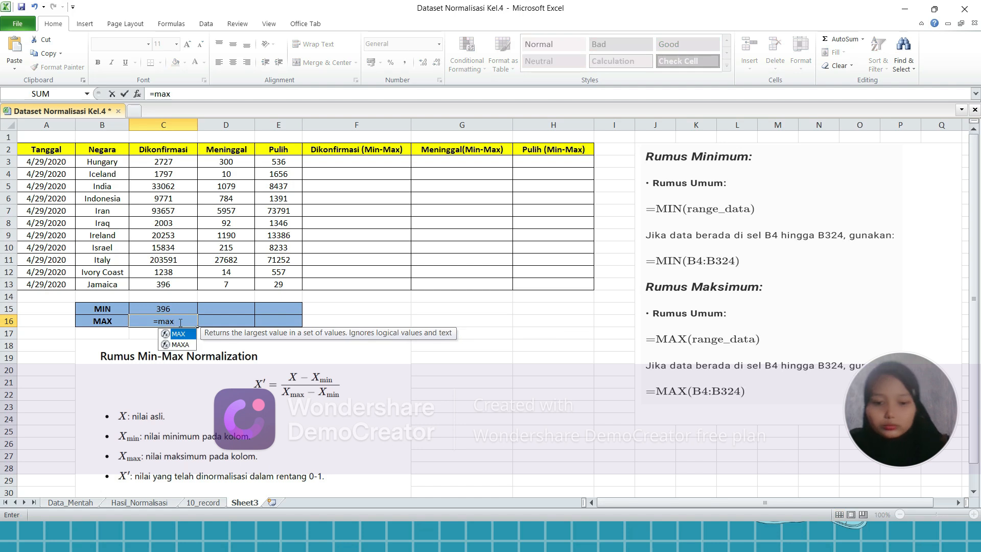
click(178, 165)
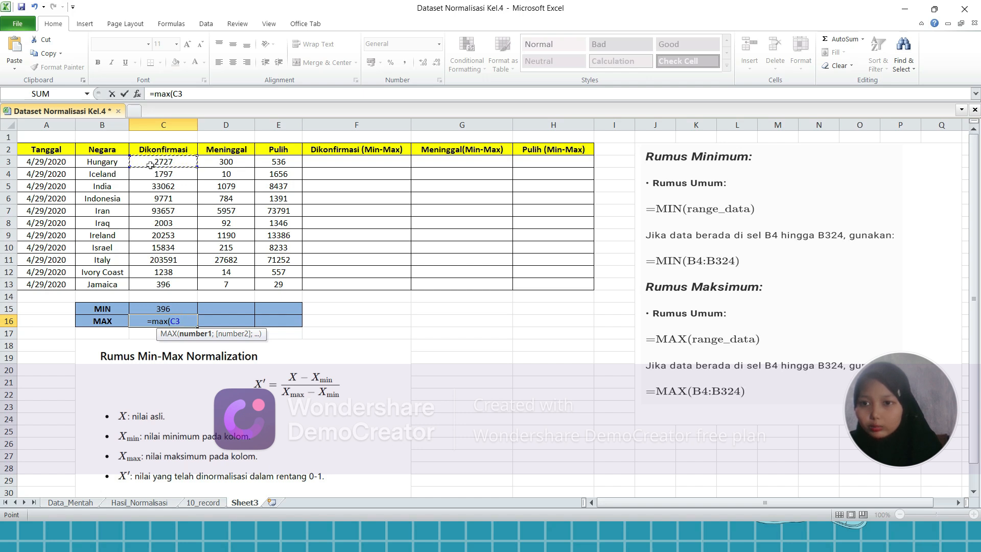
drag(180, 162, 177, 284)
text())
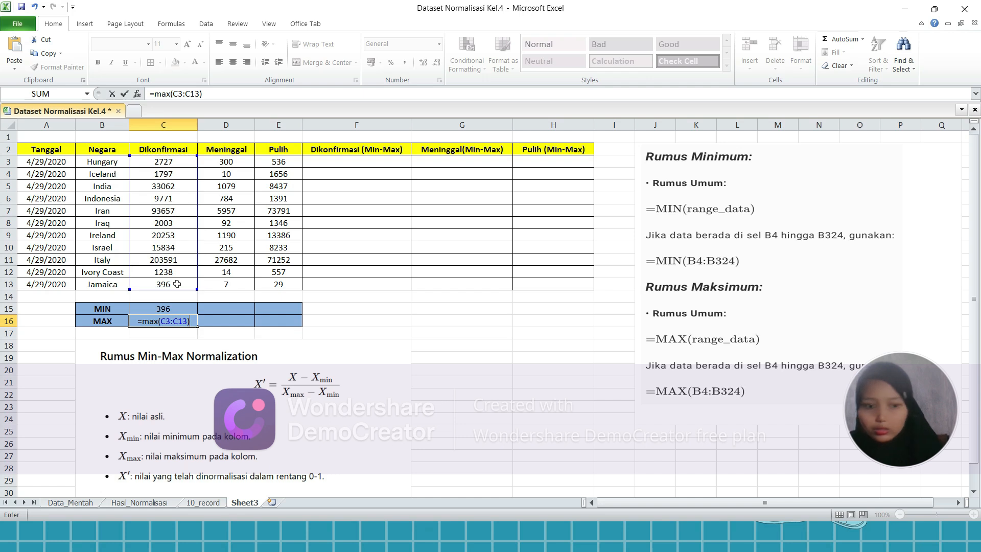
key(Return)
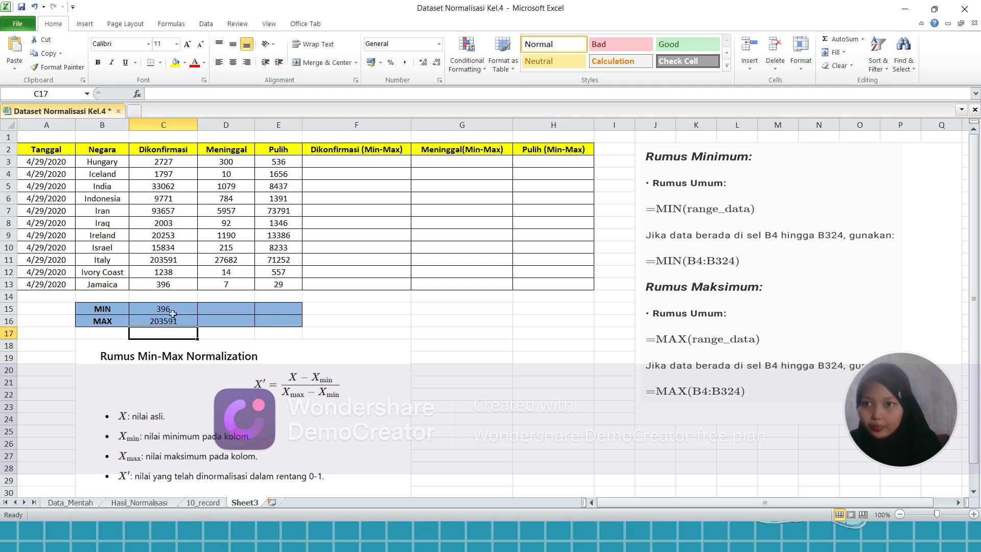
Calculate the Meninggal column's minimum in D15 with a MIN formula over D3:D13
click(229, 308)
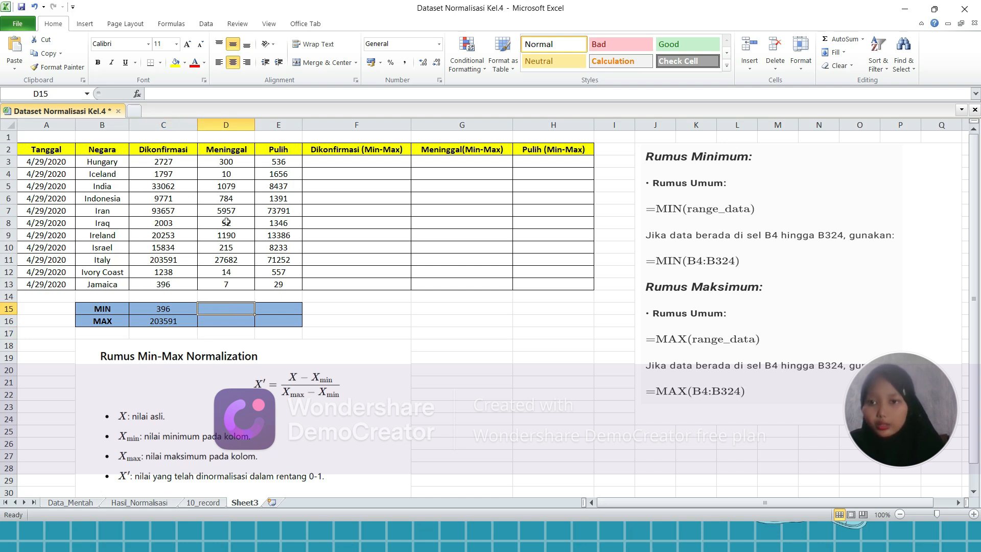
text(=)
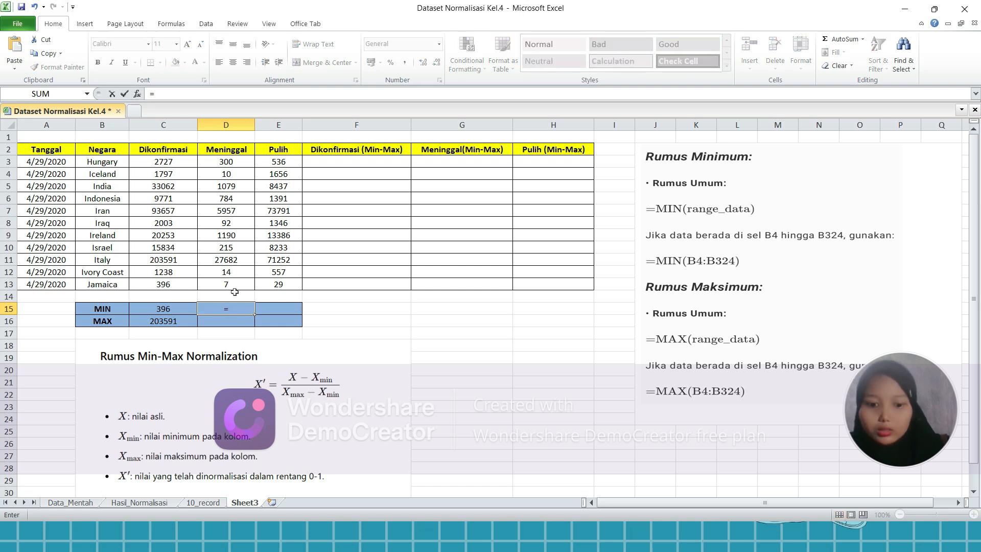
text(min()
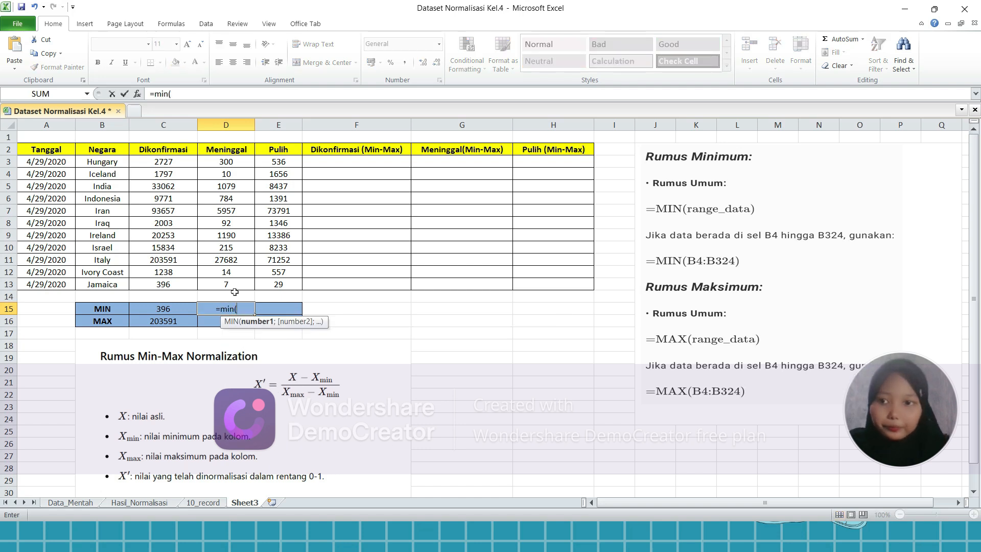
drag(237, 165, 239, 291)
text())
key(Return)
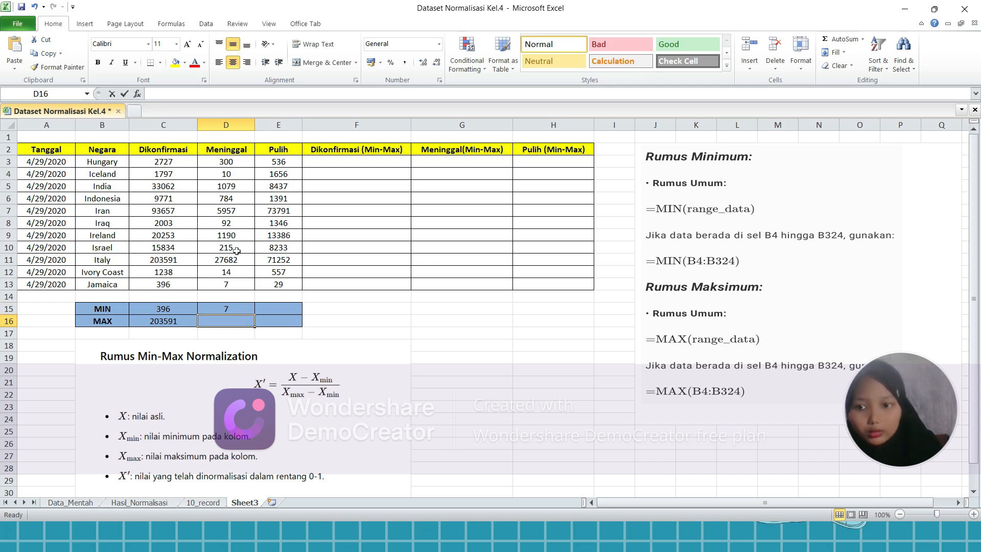
Calculate the Meninggal column's maximum in D16 with =MAX(D3:D13)
text(=max)
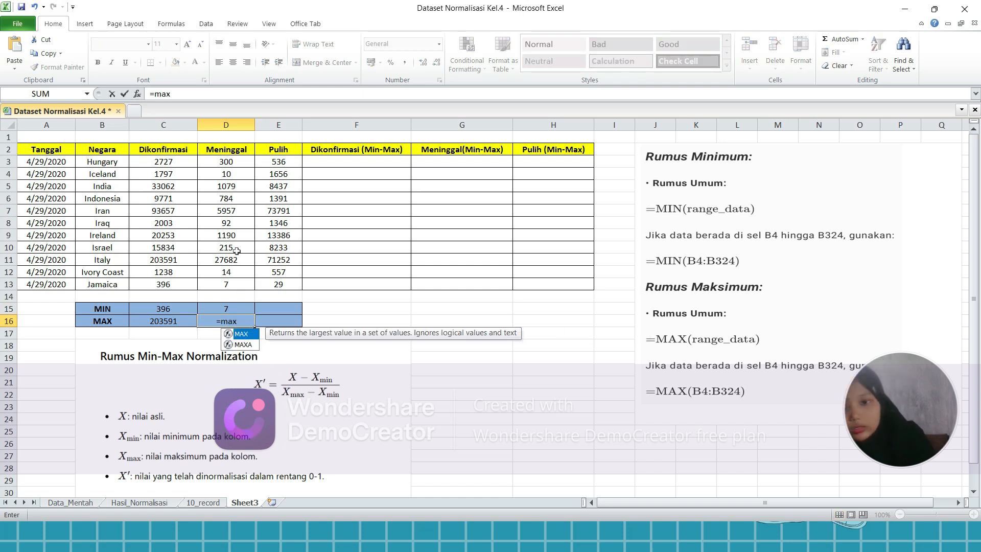
text(()
click(237, 160)
drag(236, 159, 245, 291)
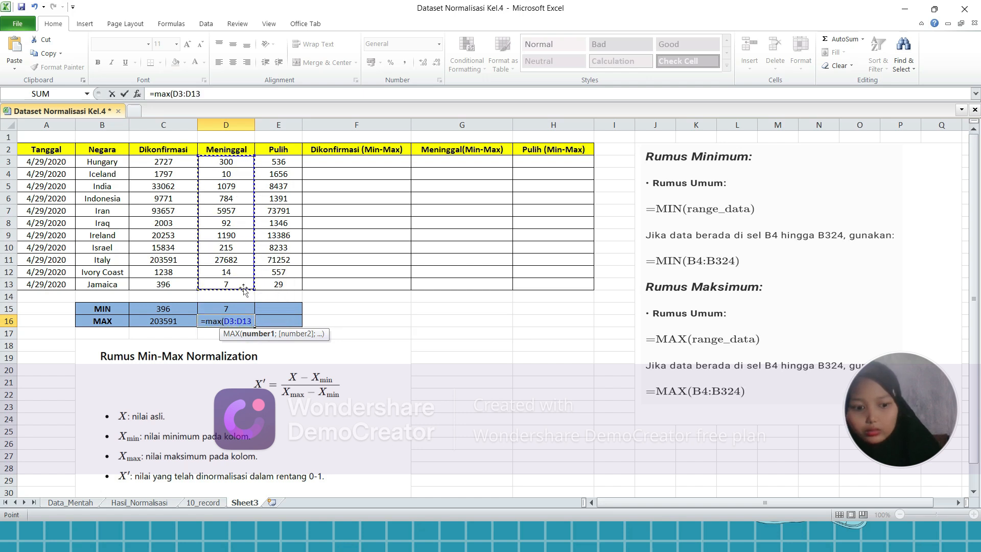
text())
key(Return)
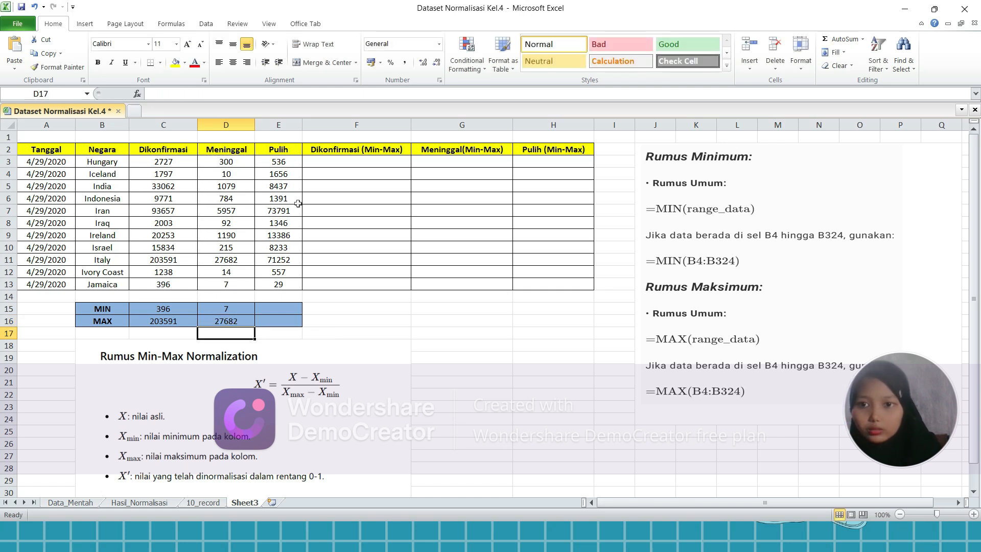
click(283, 309)
text(=)
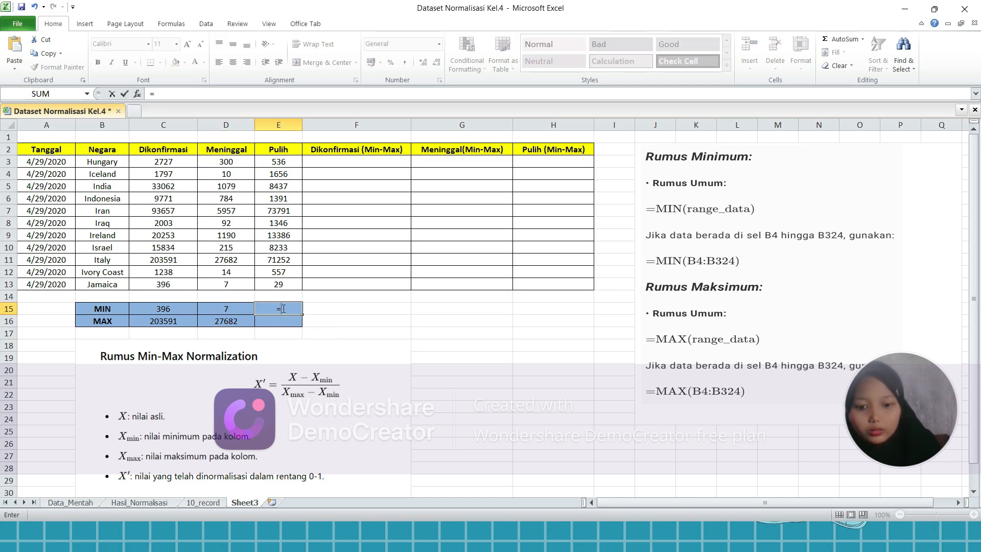
text(min()
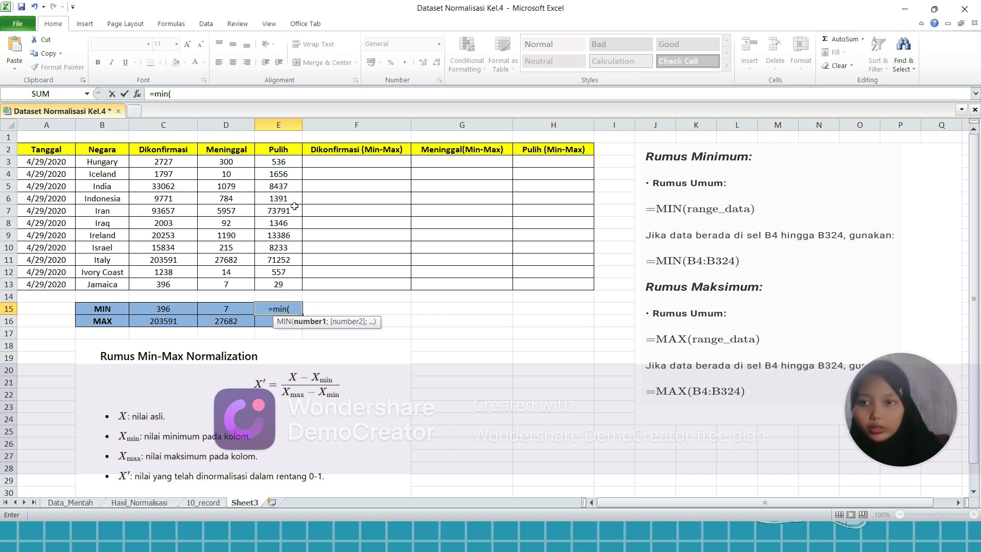
click(289, 165)
click(292, 223)
drag(291, 222, 293, 164)
click(291, 162)
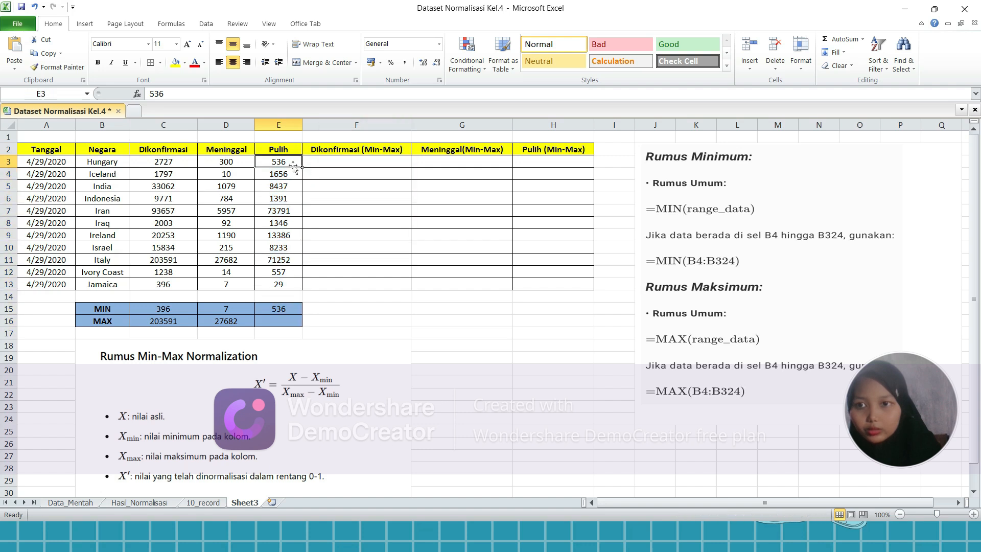
Replace the formula in E15 with a MIN over E3:E13 to get the Pulih column's minimum
click(285, 308)
key(BackSpace)
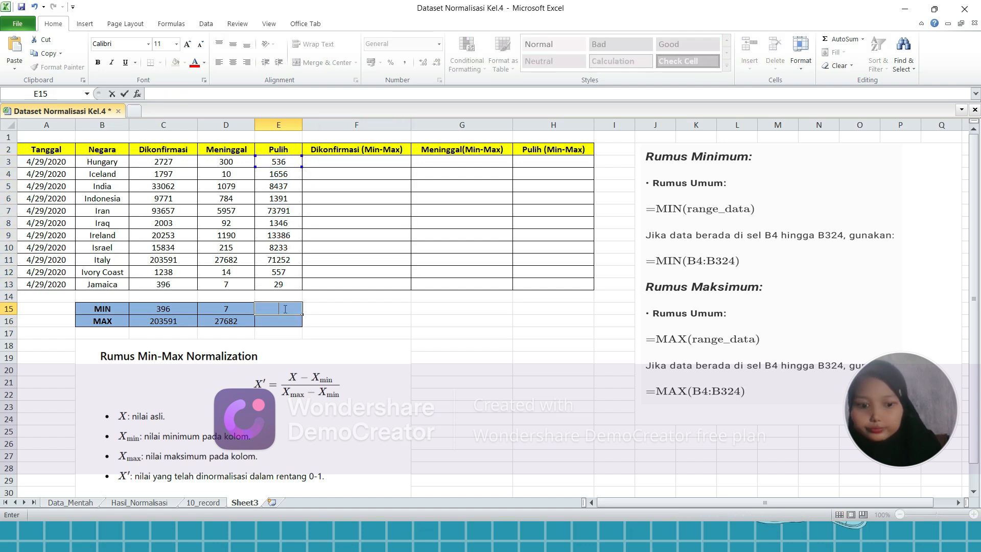
text(-)
key(BackSpace)
text(=min()
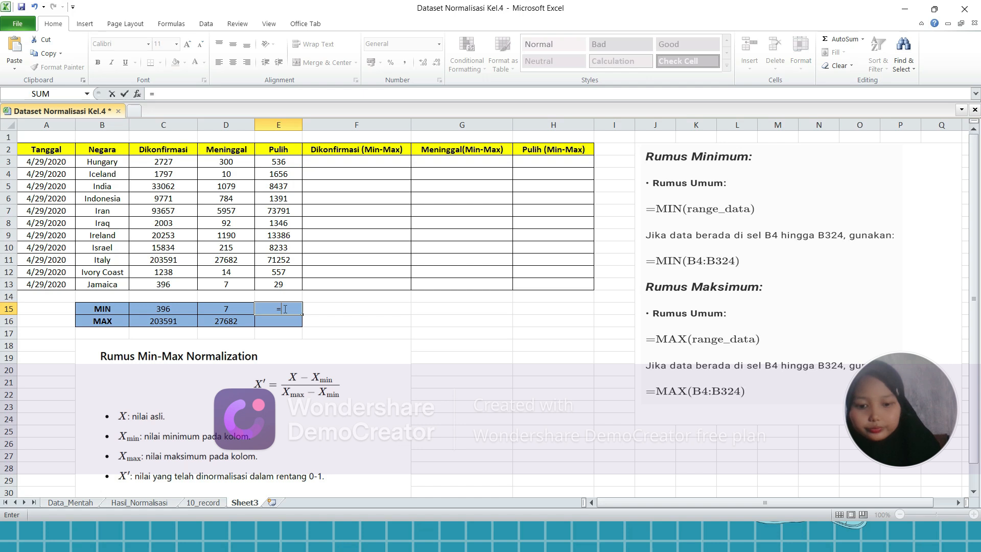
click(265, 162)
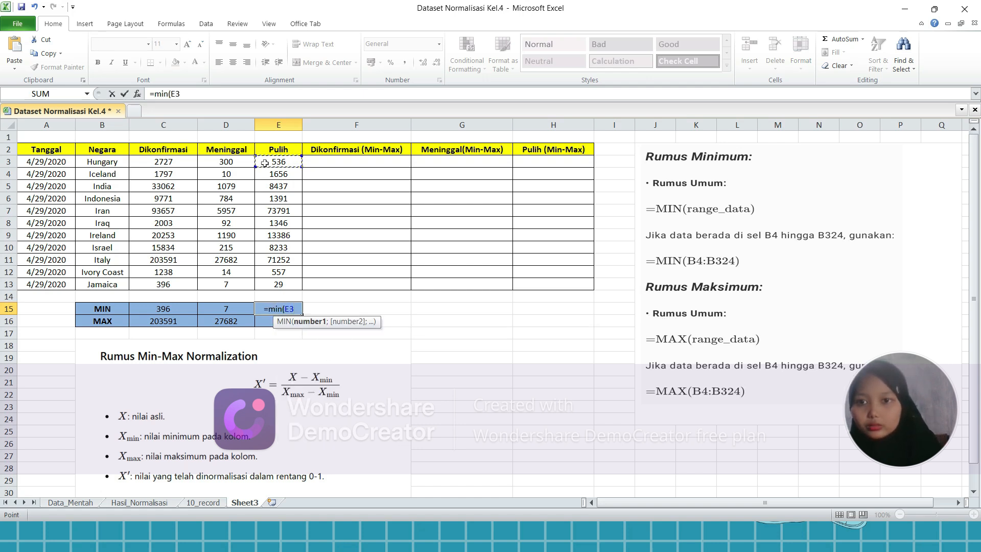
drag(265, 171, 268, 282)
key(Return)
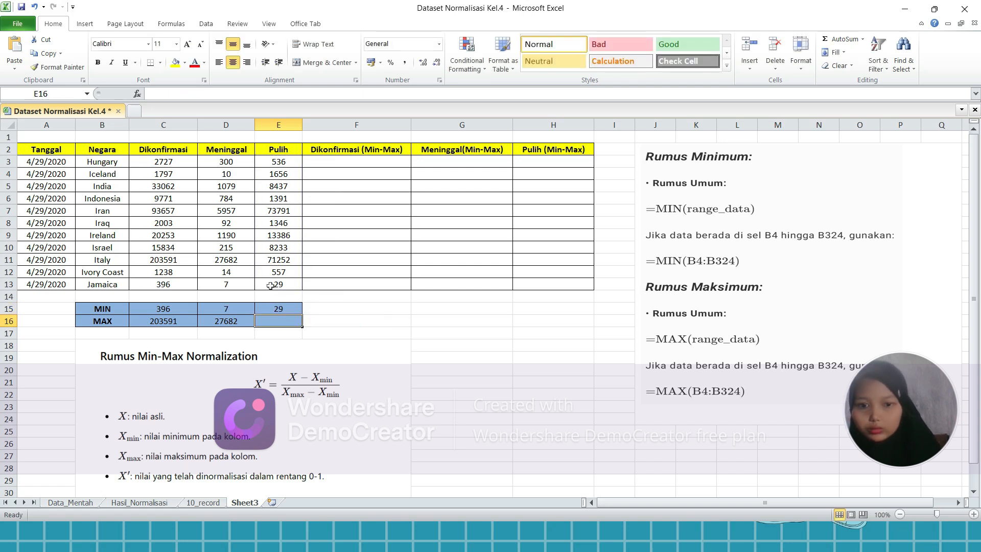
Calculate the Pulih column's maximum in E16 with a MAX formula over E3:E13
text(=max()
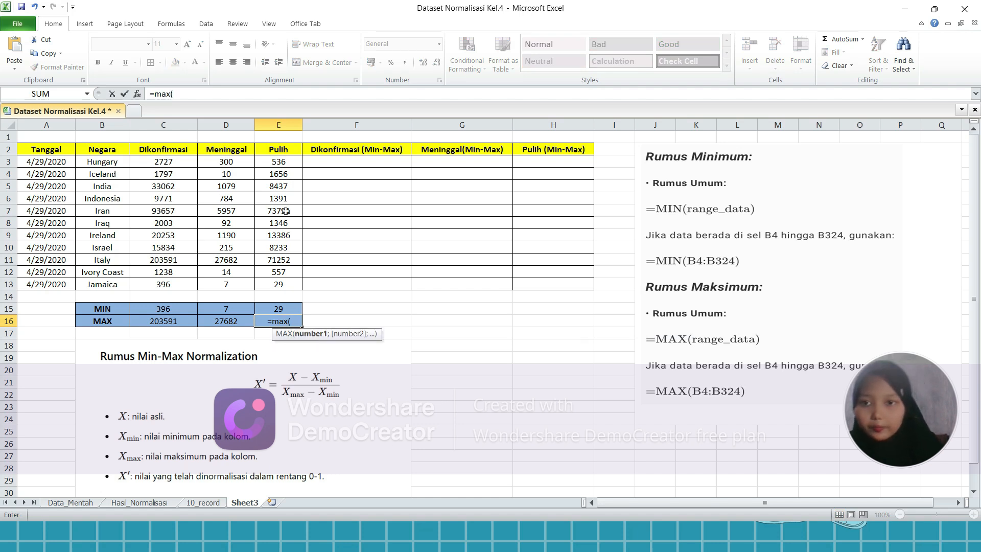
click(288, 162)
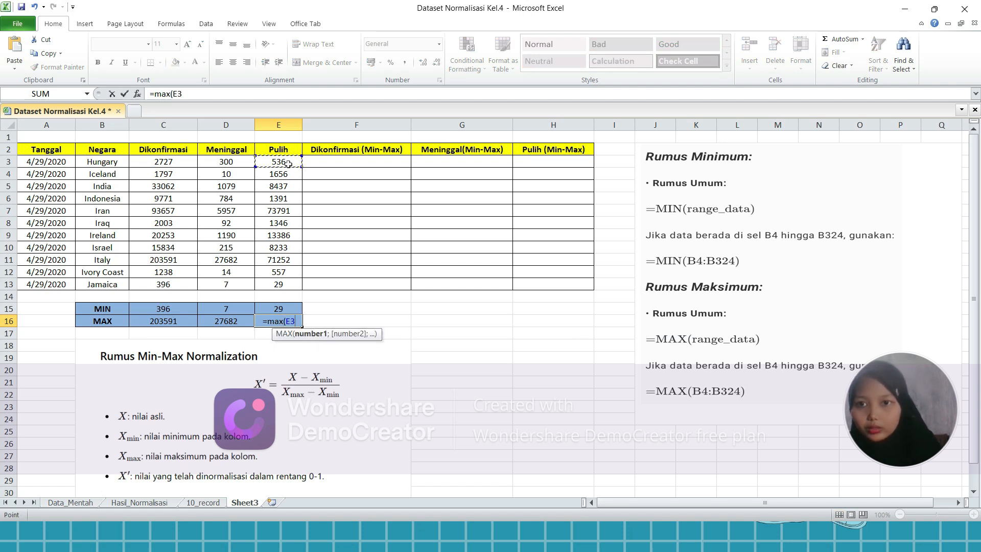
drag(287, 162, 282, 284)
key(Return)
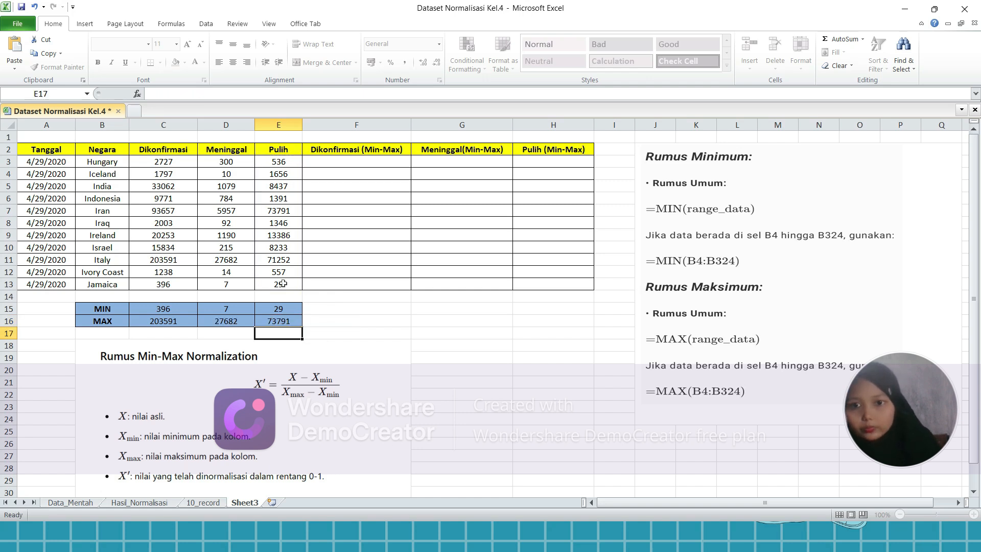
Begin the Dikonfirmasi (Min-Max) formula in F3 with the numerator =(C3-$C$15)/, using an absolute reference for the minimum
click(378, 158)
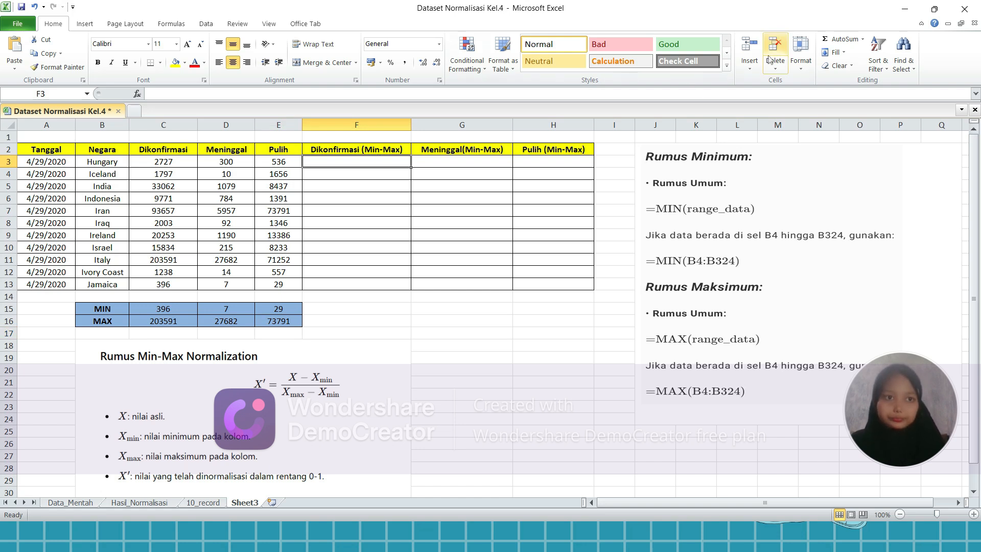
click(905, 17)
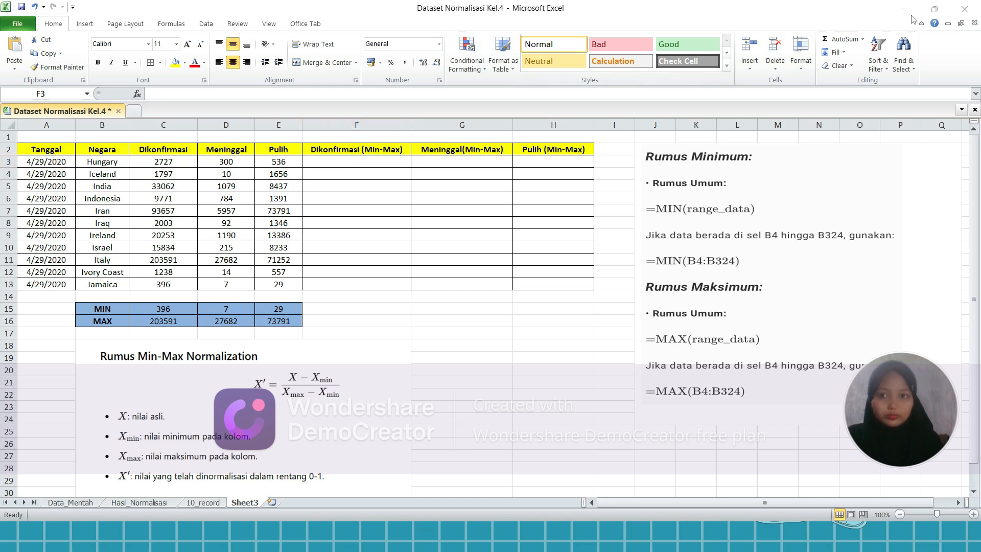
click(388, 161)
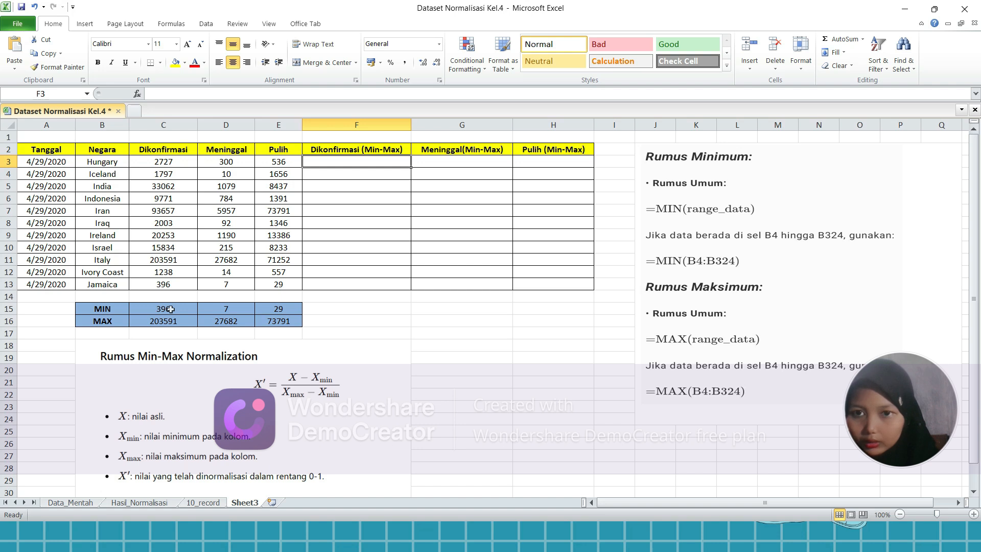
text(=()
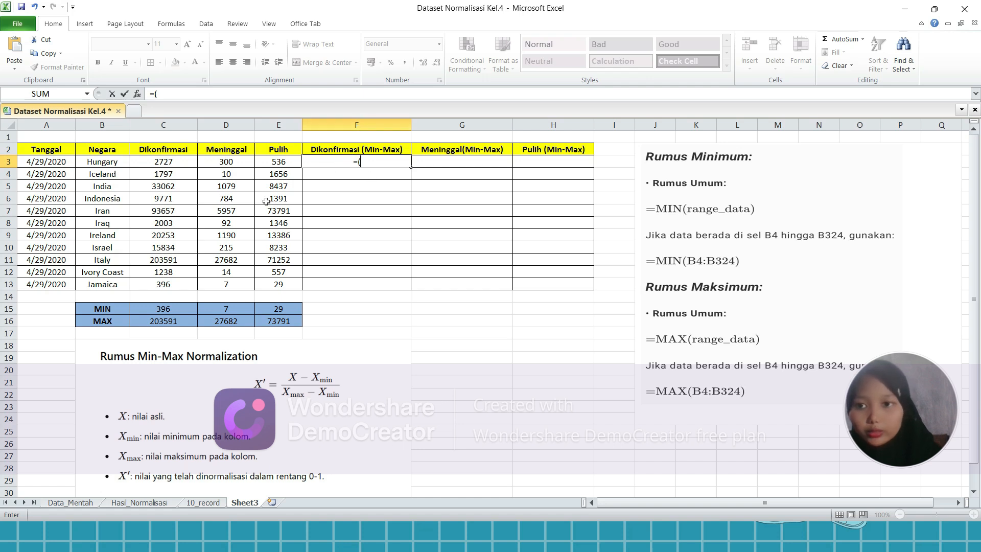
click(179, 161)
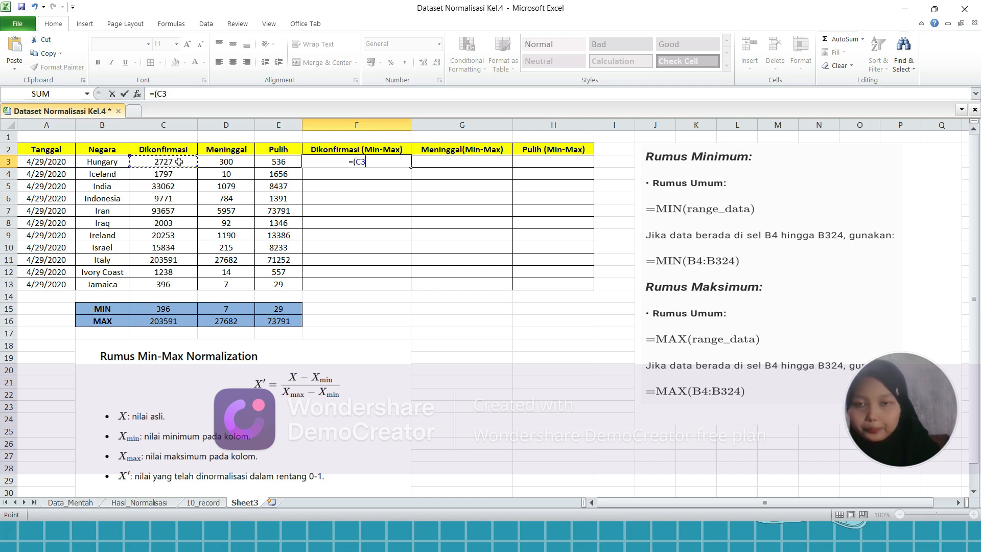
text(-)
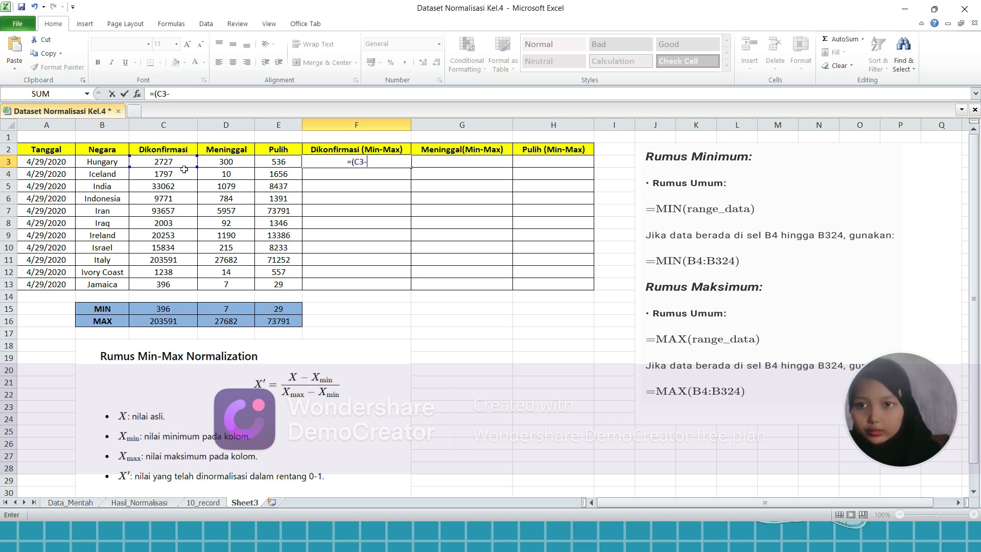
click(176, 311)
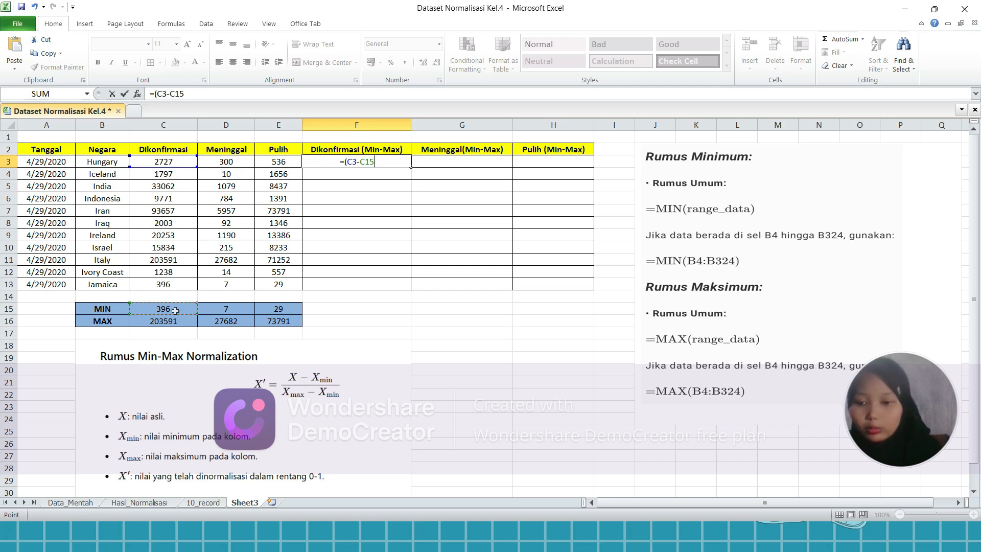
key(F4)
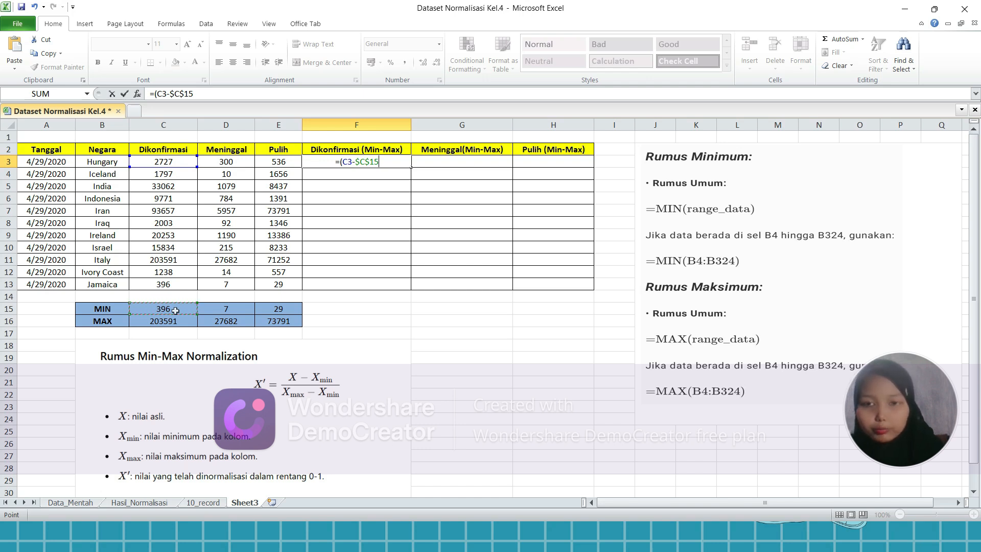
text()/)
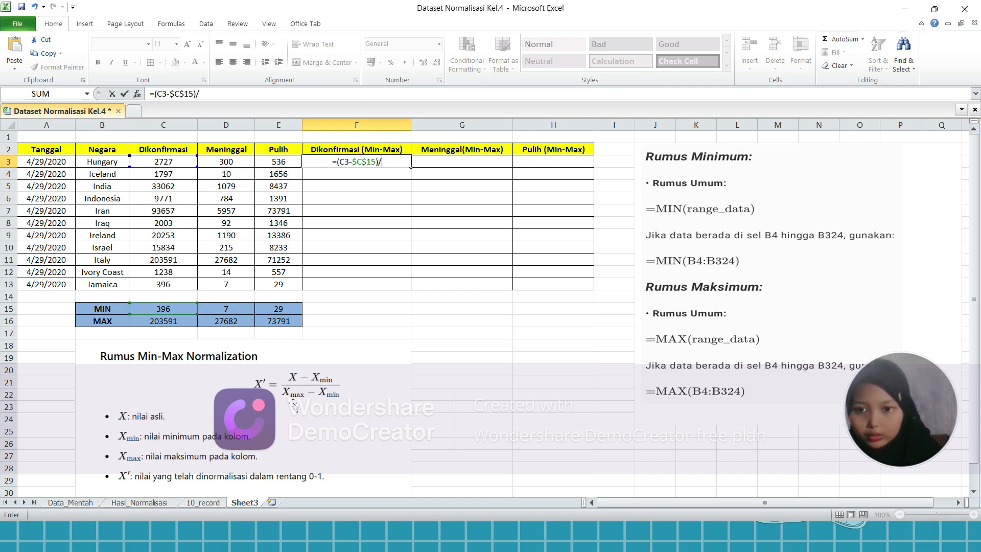
Complete the F3 formula with the denominator ($C$16-$C$15) and fill it down to F13
text(()
click(180, 321)
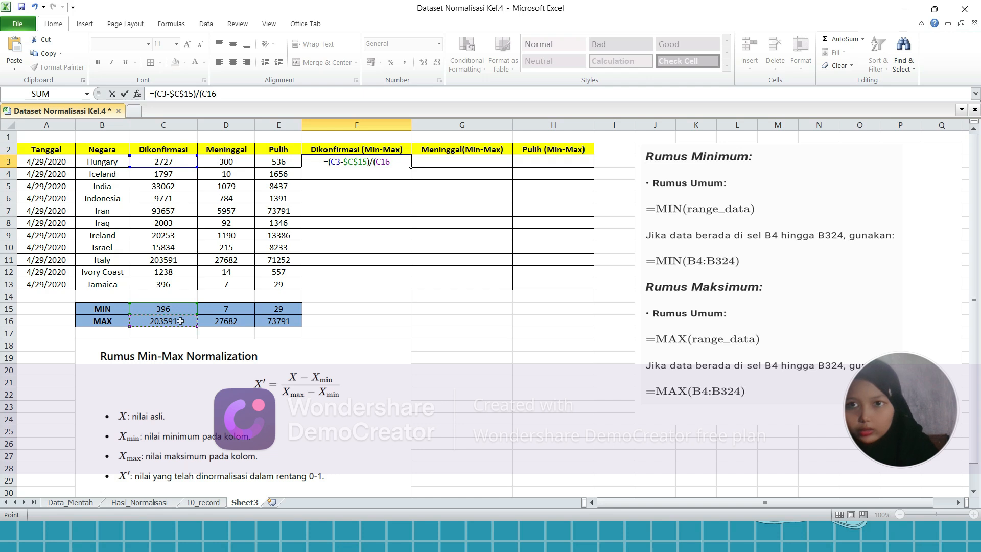
key(F4)
text(-)
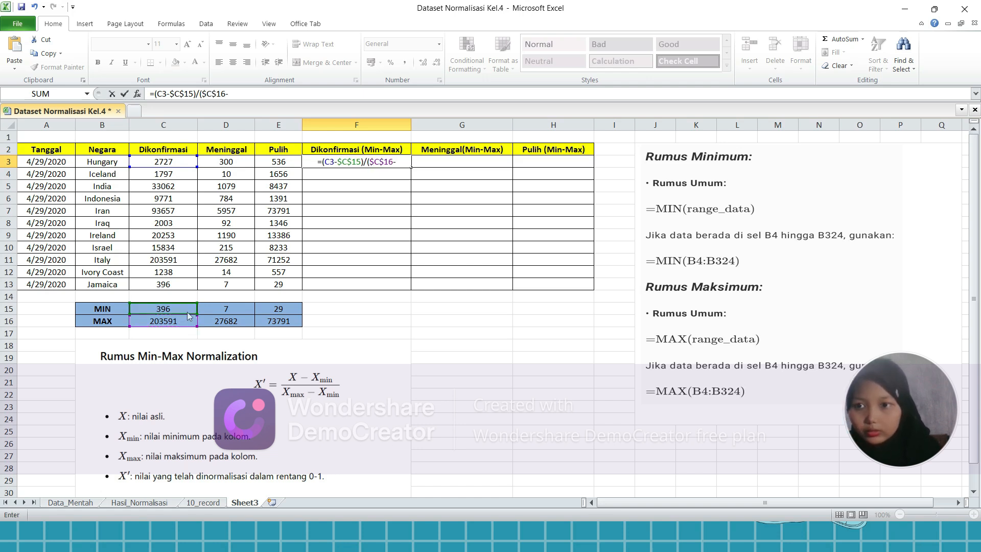
click(184, 308)
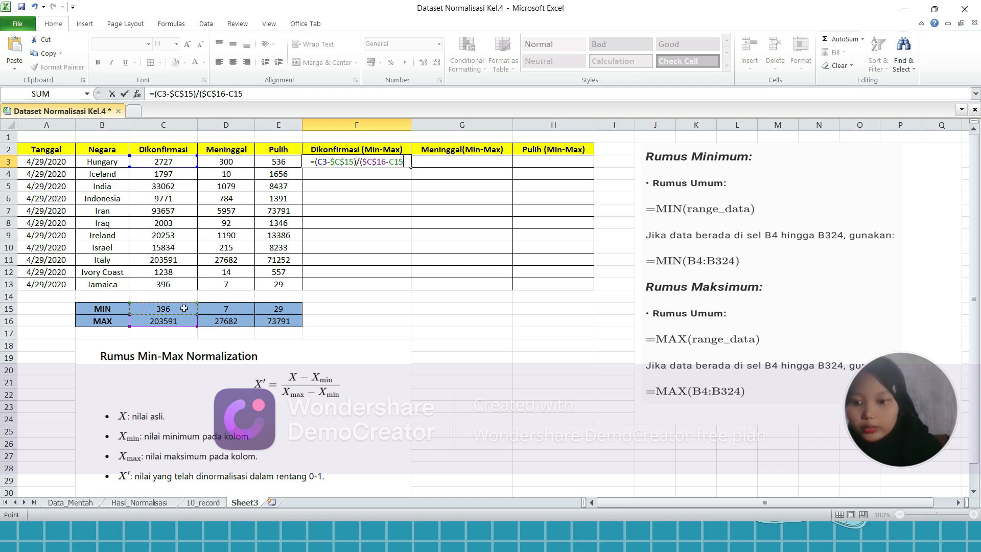
key(F4)
text())
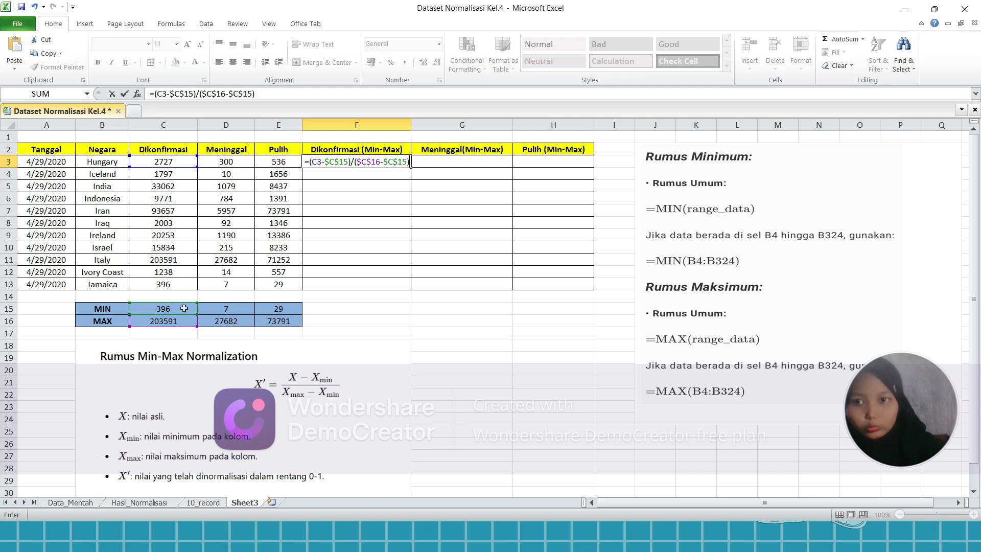
key(Return)
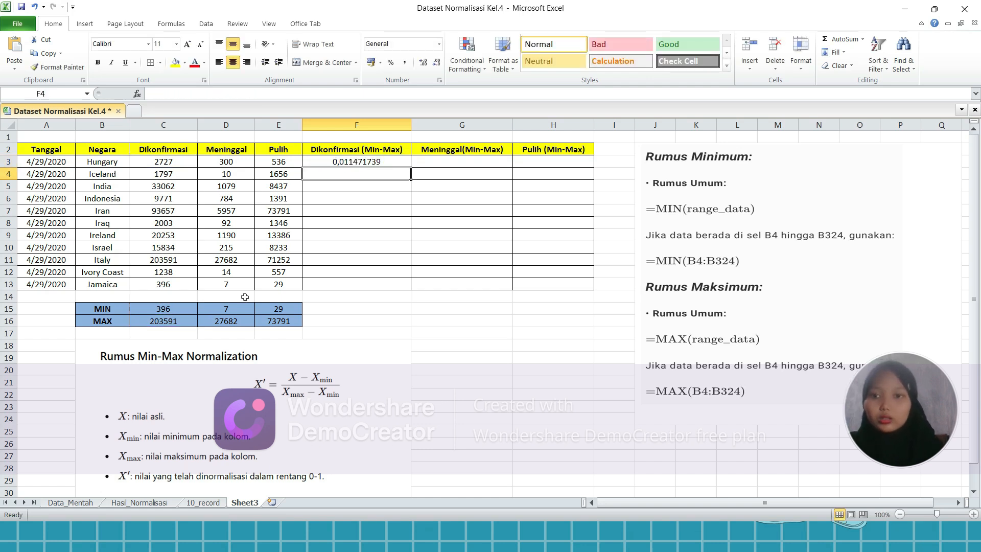
click(329, 158)
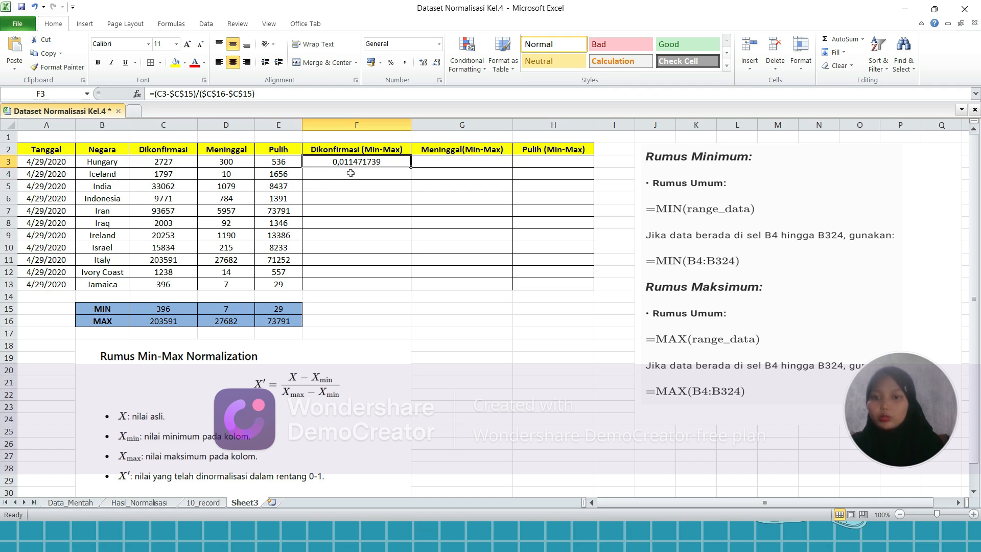
drag(412, 167, 416, 288)
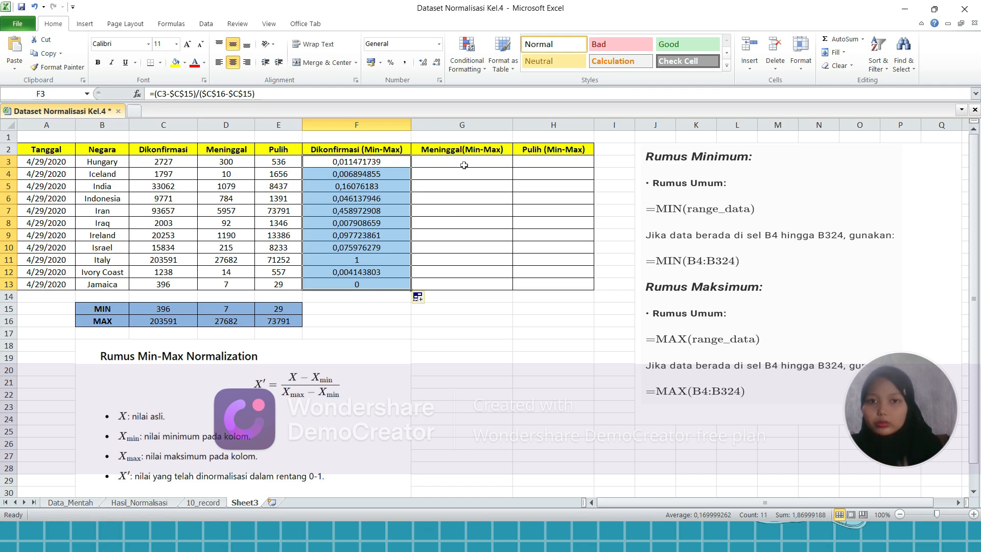
Begin the Meninggal (Min-Max) formula in G3 with =(D3-$D$15)/(, using an absolute reference for the minimum
click(464, 165)
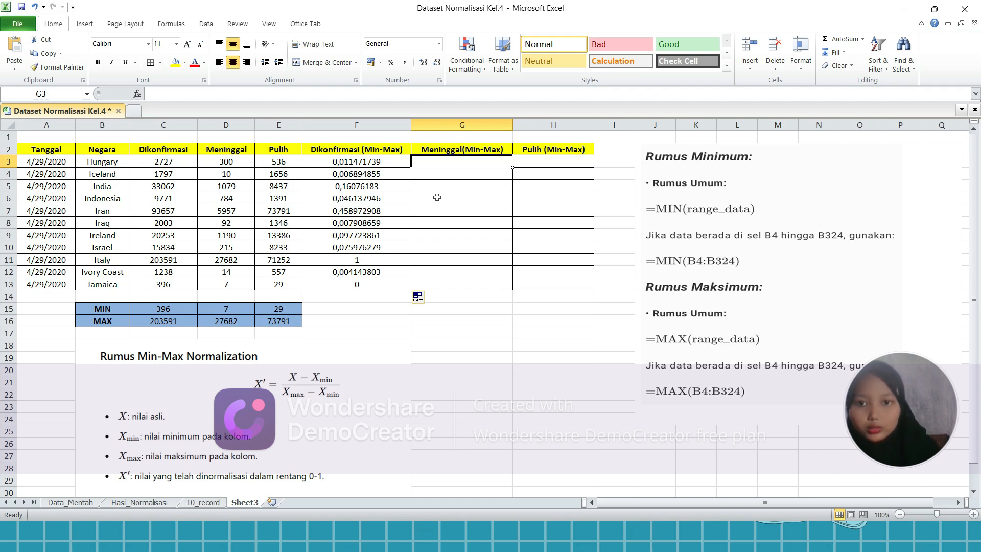
text(=()
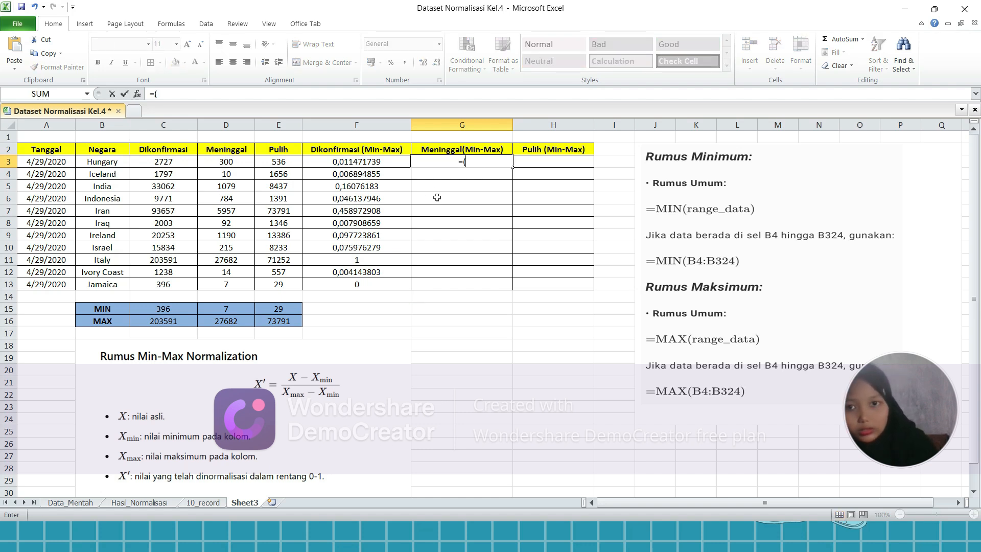
click(225, 162)
text(-)
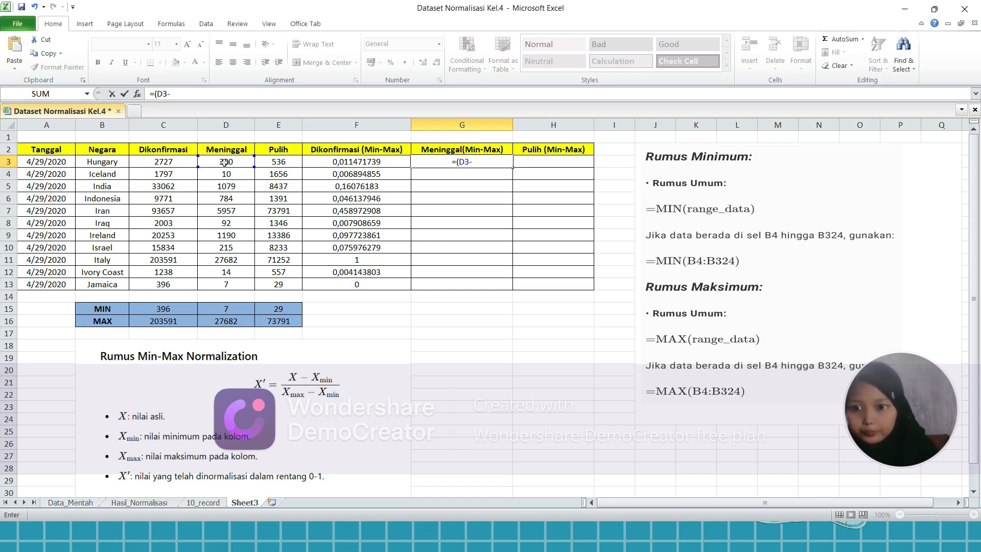
click(240, 312)
key(F4)
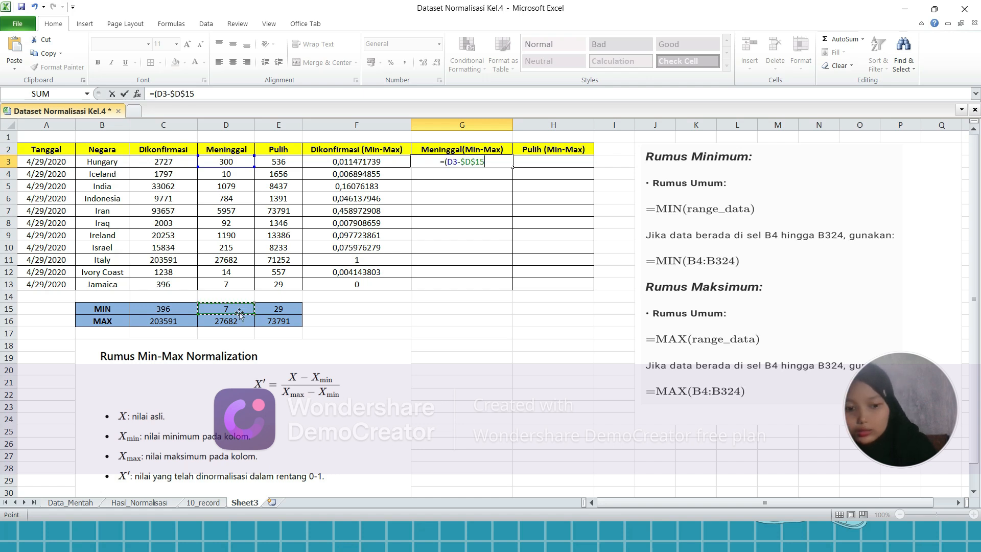
text()/()
Complete the G3 formula with the denominator $D$16-$D$15 in parentheses and fill it down to G13
click(239, 326)
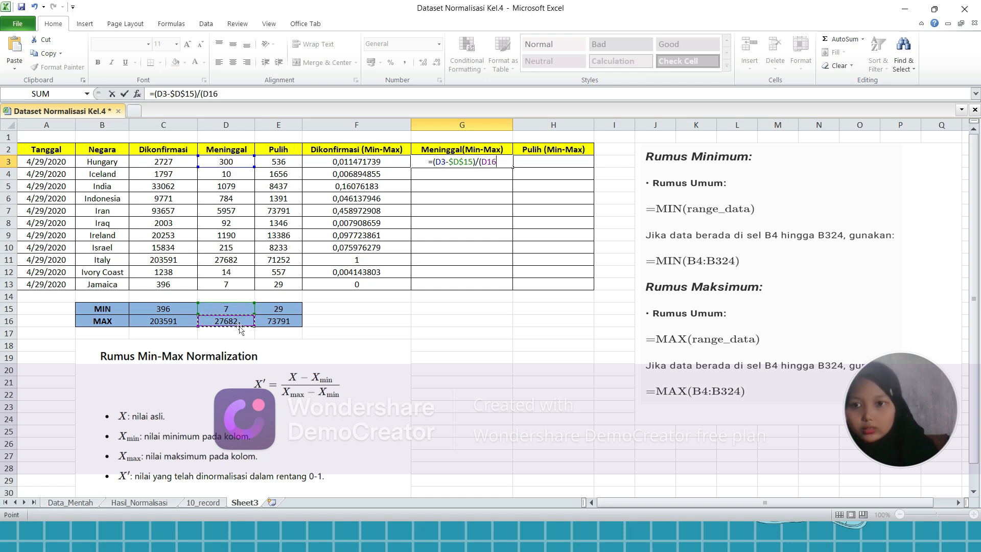
key(F4)
text(-)
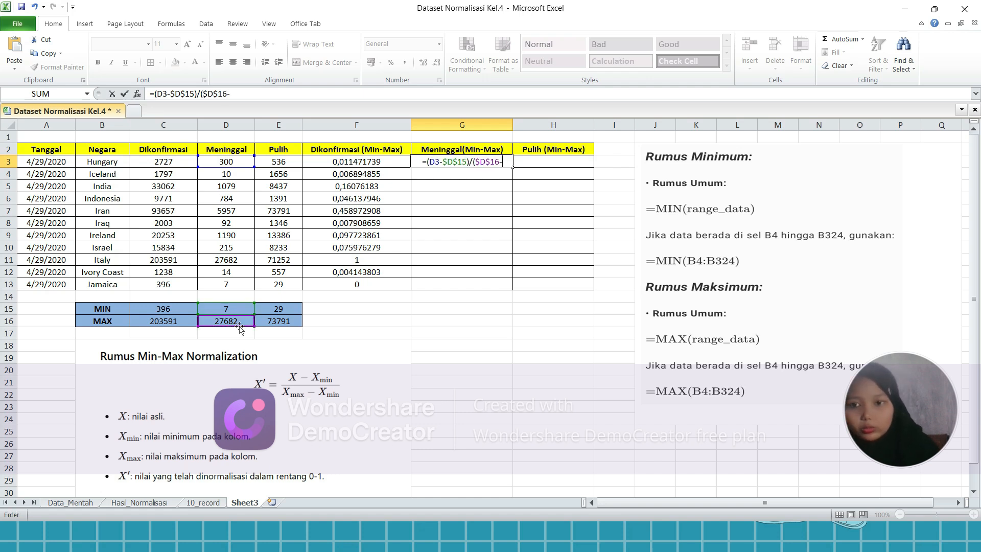
click(239, 308)
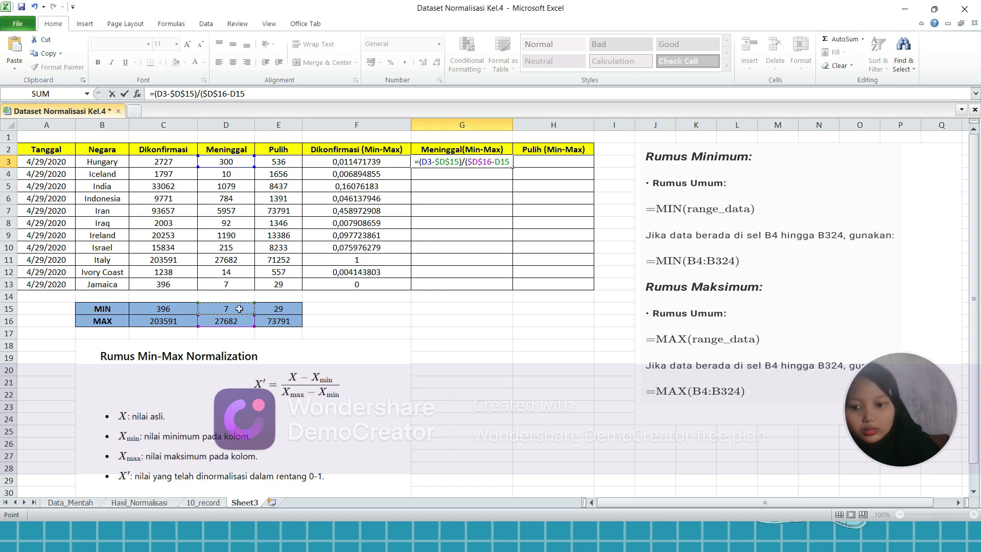
key(F4)
text())
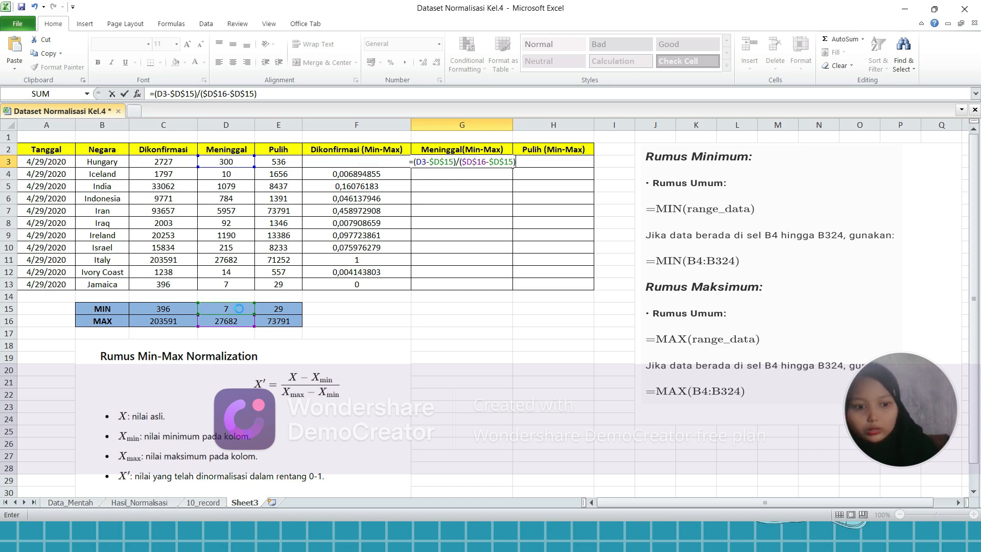
key(Return)
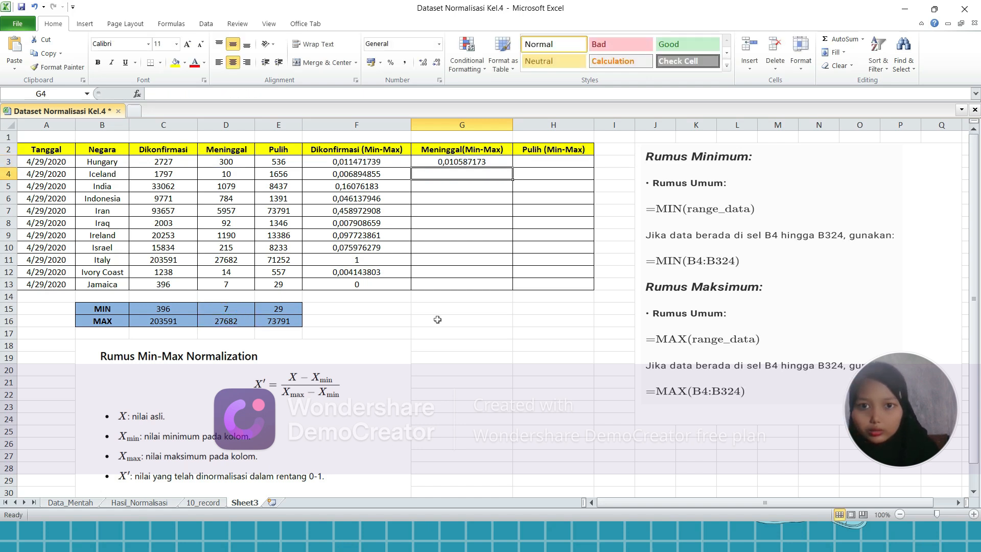
click(489, 163)
drag(511, 165, 507, 287)
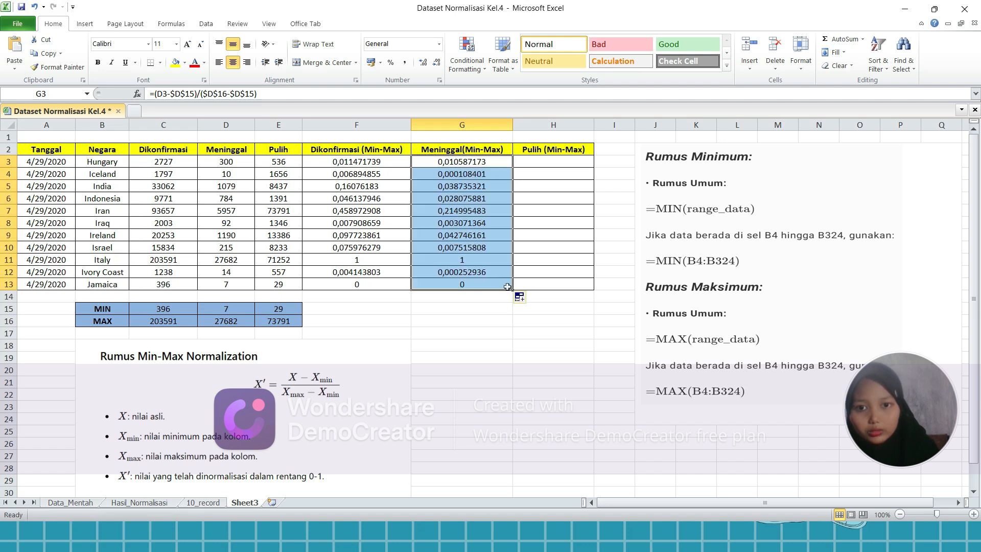
Begin the Pulih (Min-Max) formula in H3 with the numerator =(E3-$E$15), using an absolute reference for the minimum
click(559, 165)
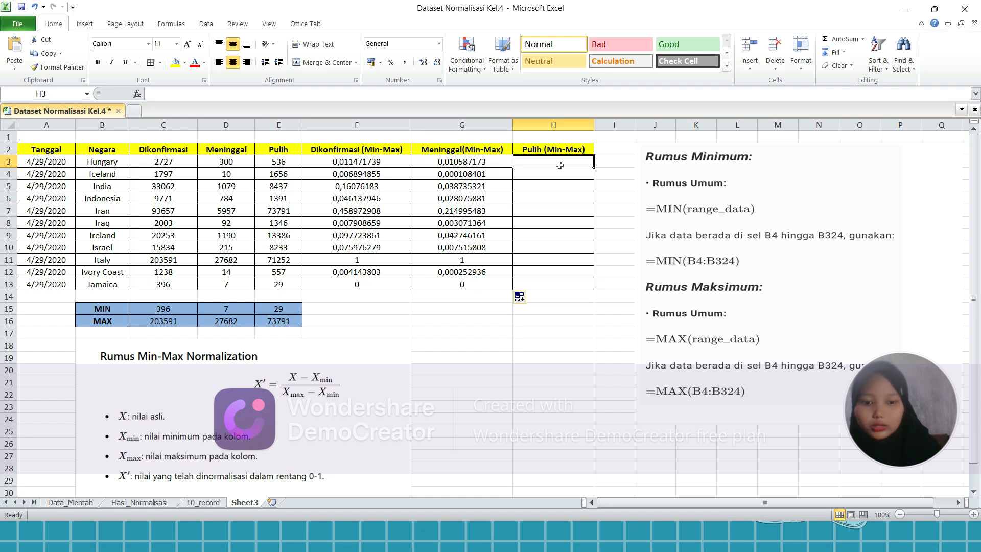
text(=)
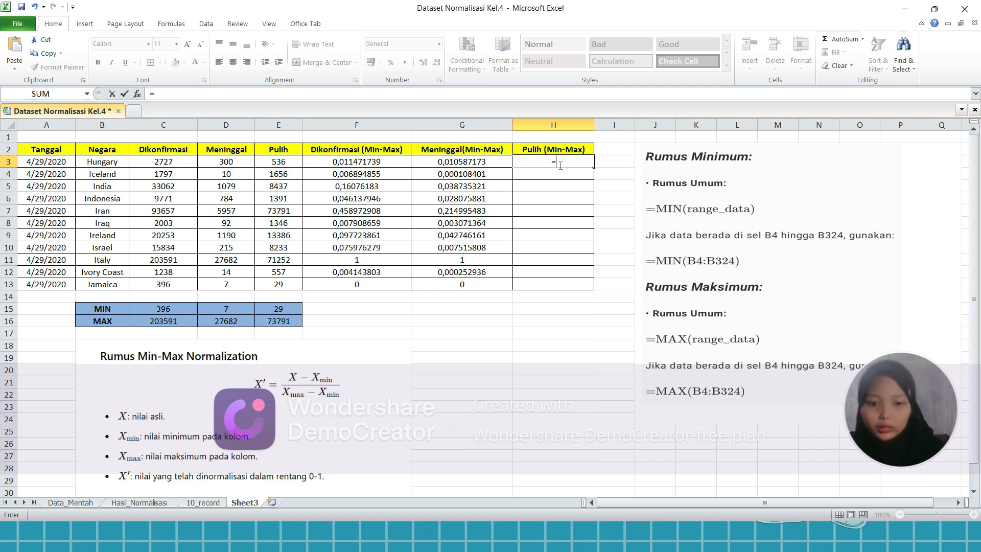
text(()
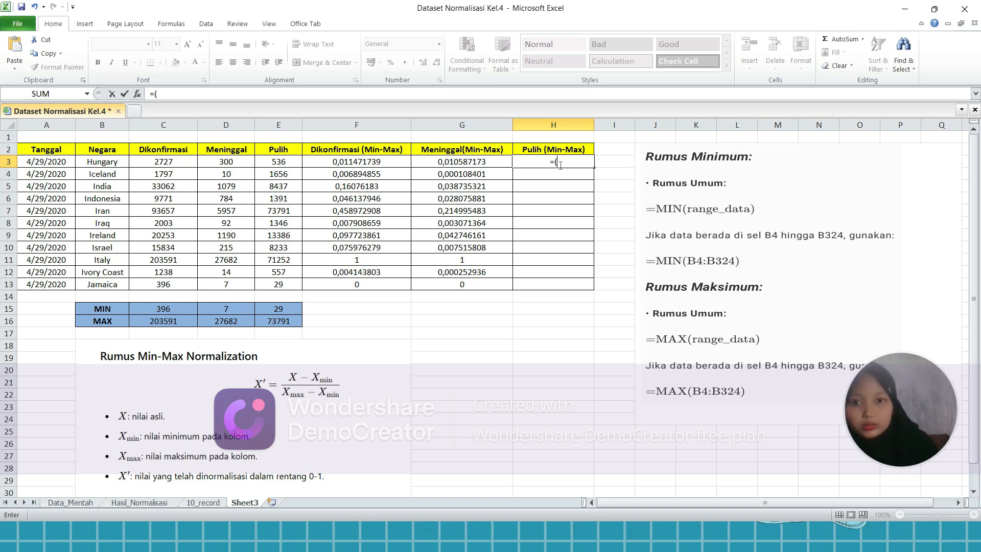
click(289, 160)
text(-)
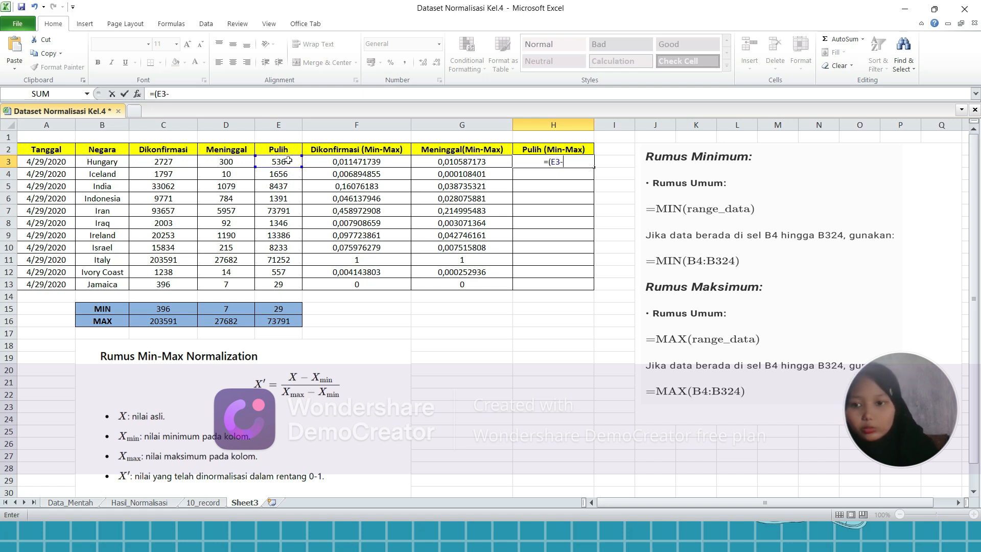
click(289, 310)
key(F4)
text())
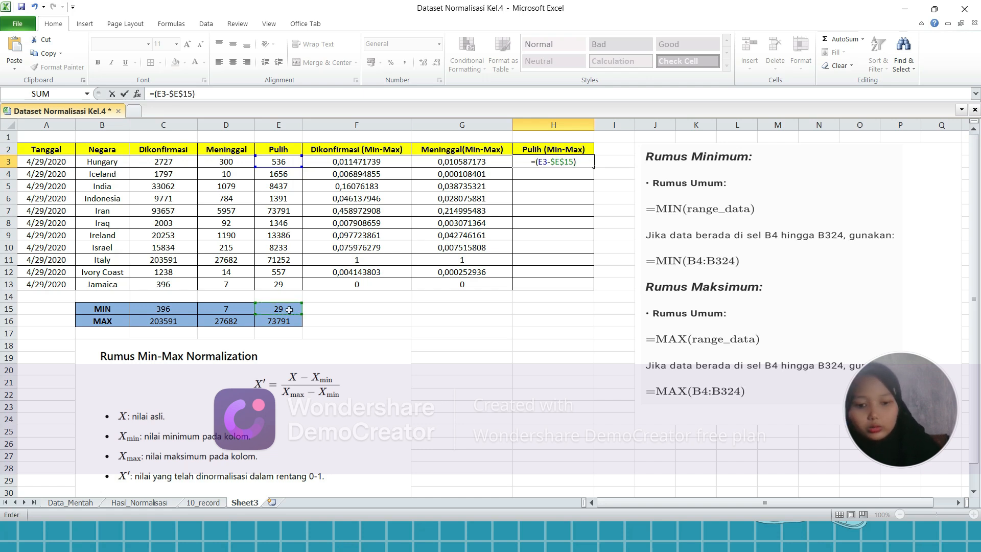
Complete the H3 formula by dividing by ($E$16-$E$15), with absolute references for the maximum and minimum
text(/()
click(289, 322)
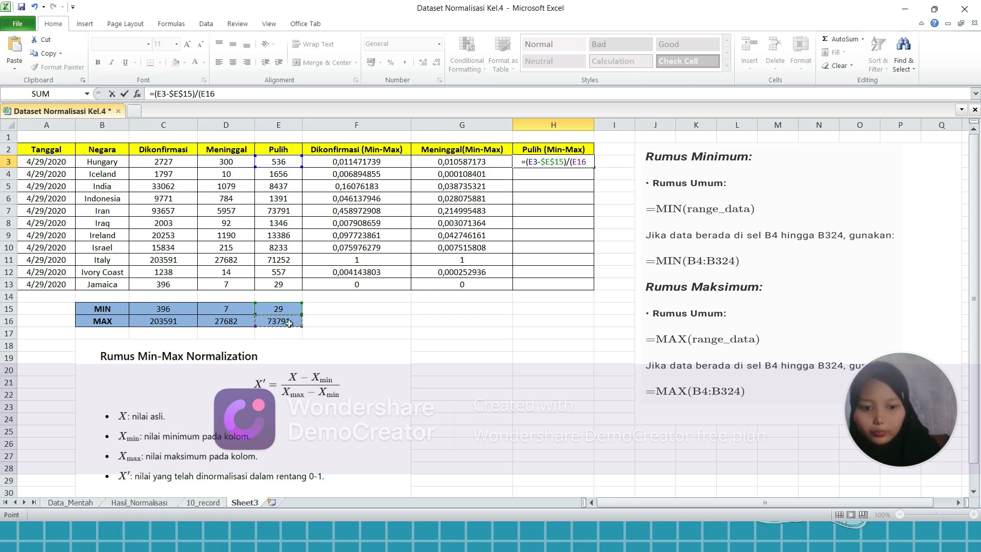
key(F4)
text(-)
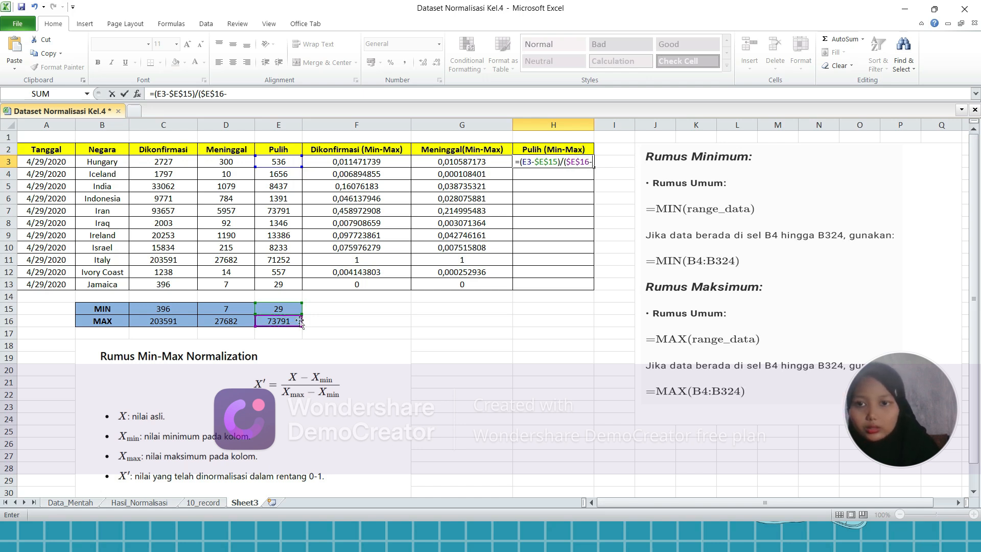
click(290, 308)
key(F4)
text())
key(Return)
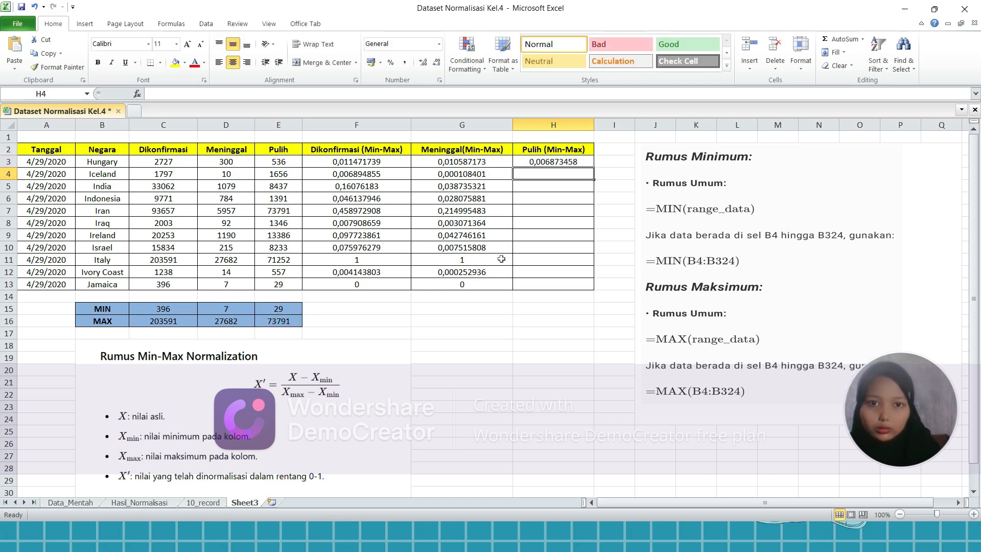
Fill the Pulih (Min-Max) formula from H3 down to H13 and deselect the range
click(548, 162)
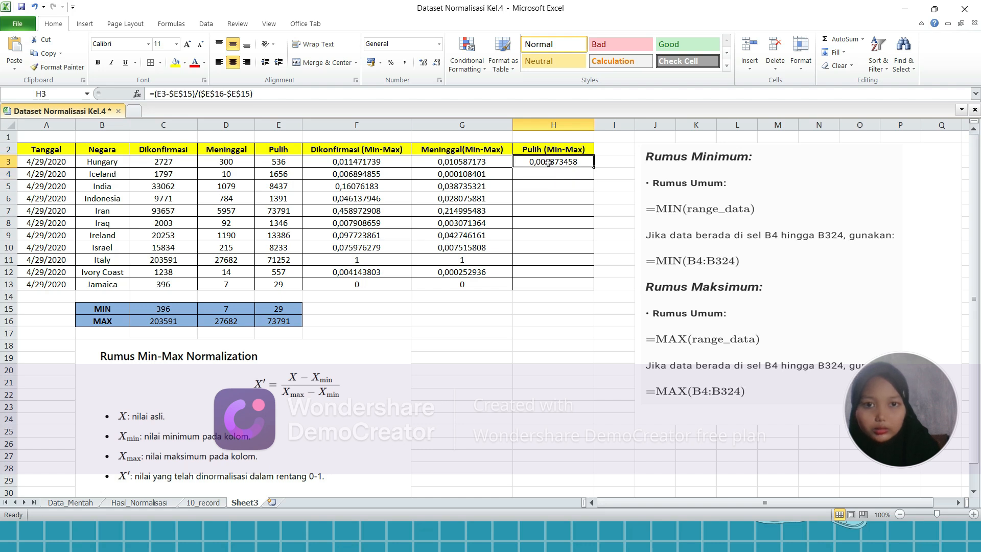
drag(594, 168, 595, 290)
click(512, 349)
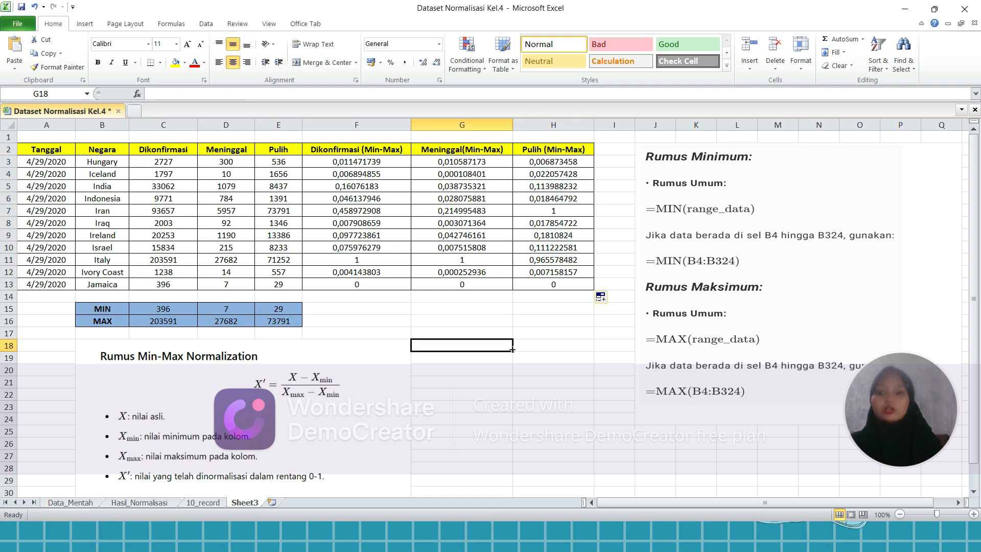